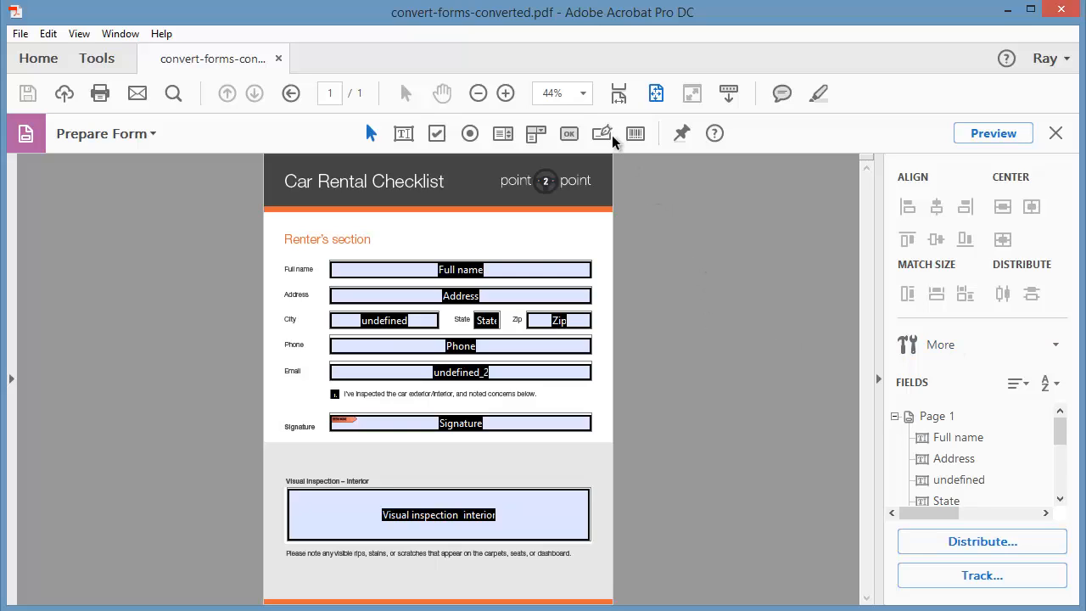
- Add a button field about 1.78 in wide and 0.66 in high below the note under the visual inspection box
left_click(569, 134)
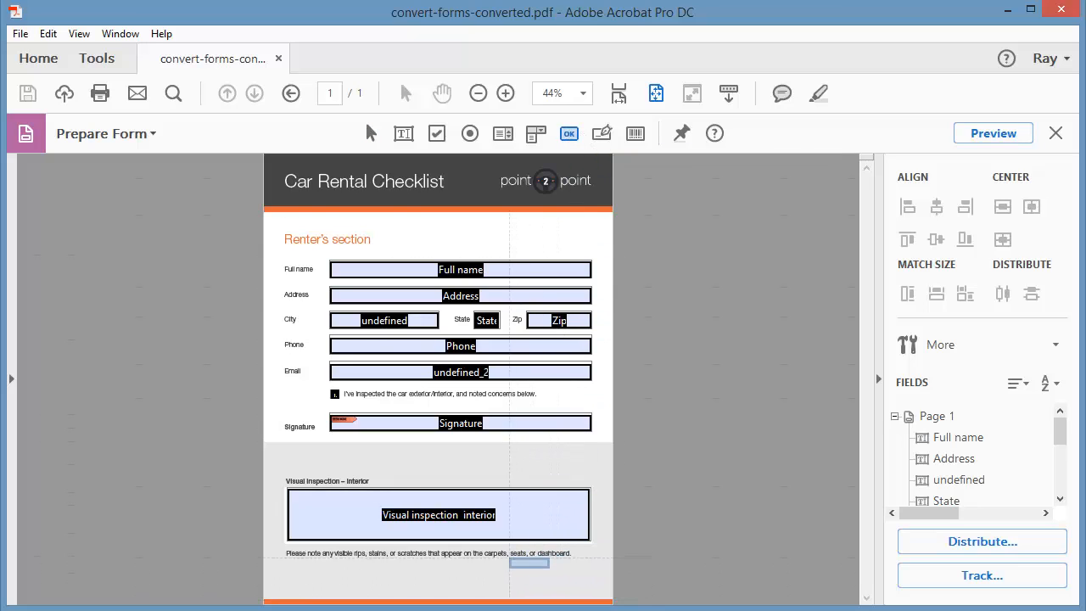
left_click_drag(439, 563, 514, 590)
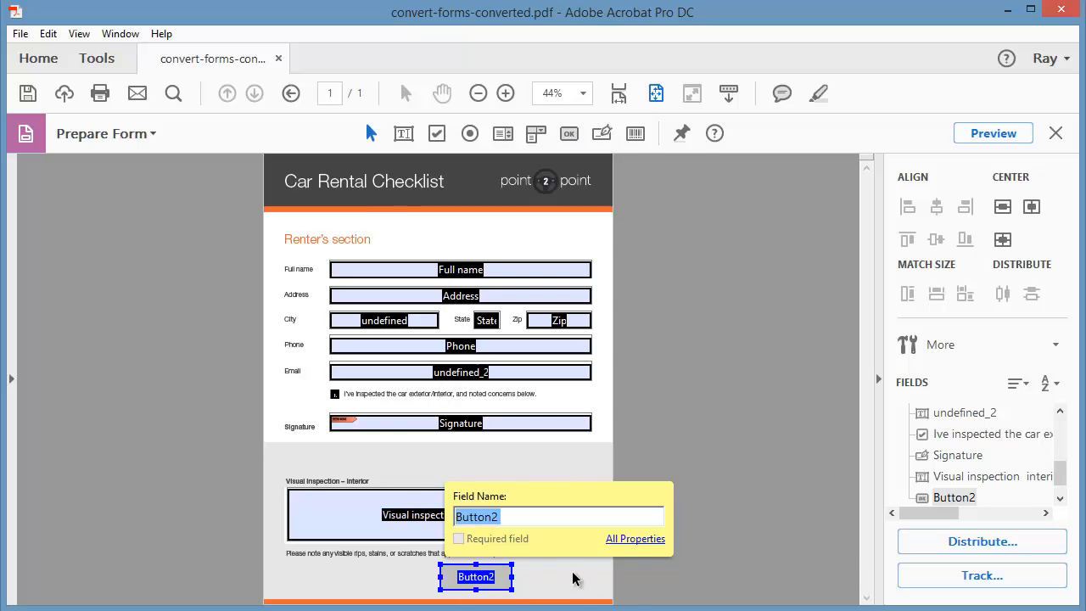
scroll(572, 578, "up", 5)
scroll(628, 551, "down", 2)
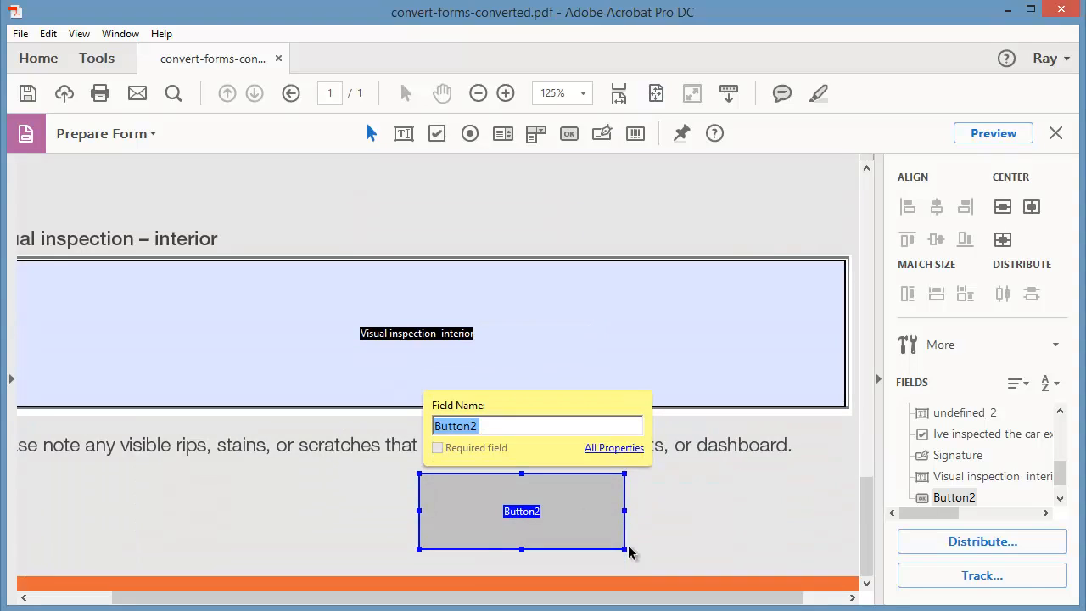
left_click(717, 511)
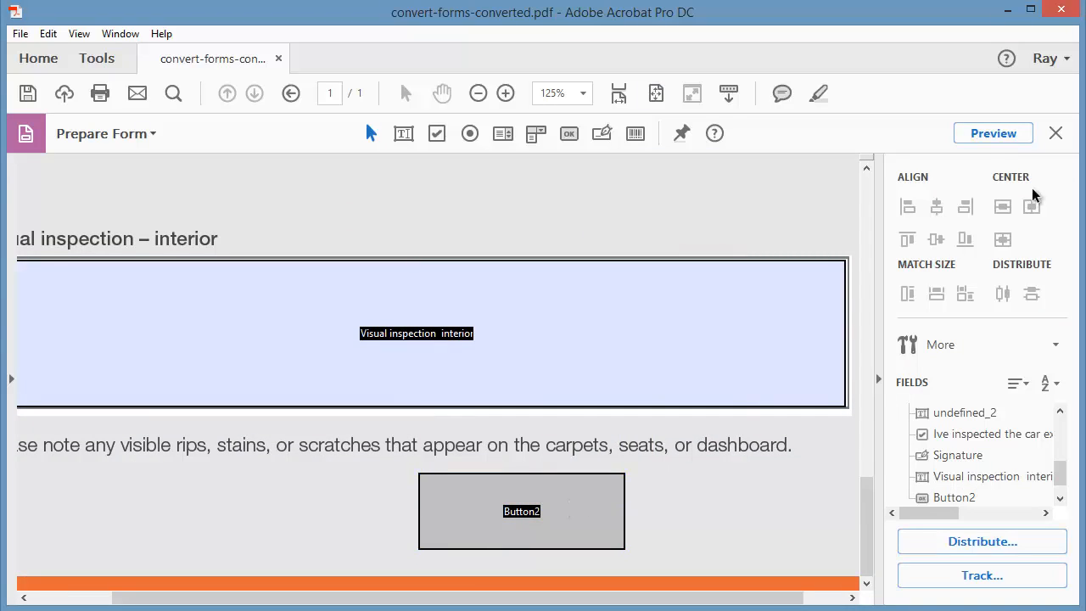
- Preview the new button on the form, and return to form editing
left_click(990, 129)
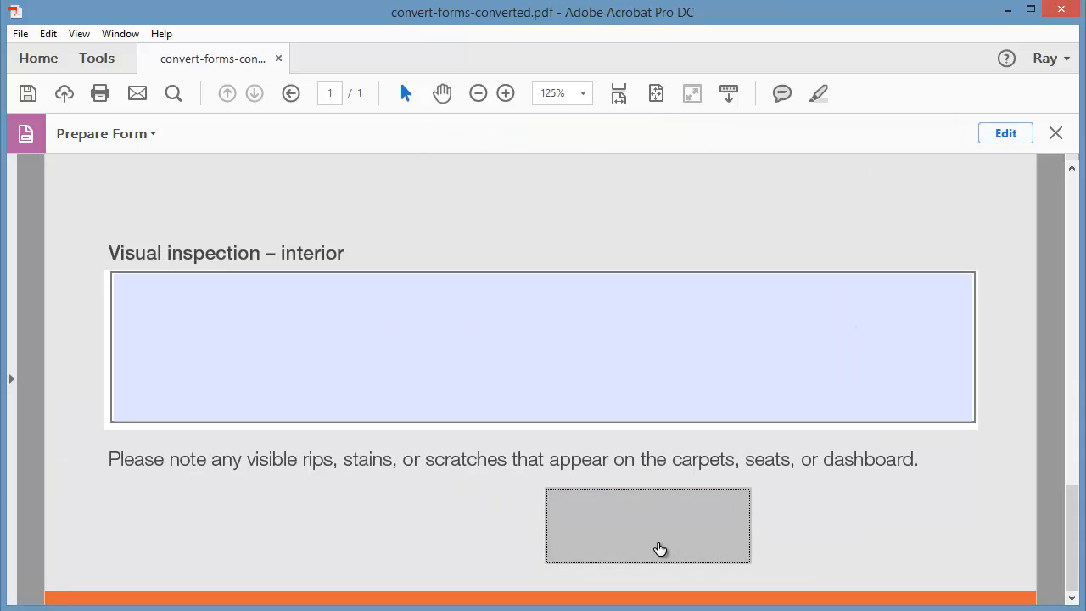
left_click(1006, 136)
left_click_drag(695, 603, 821, 602)
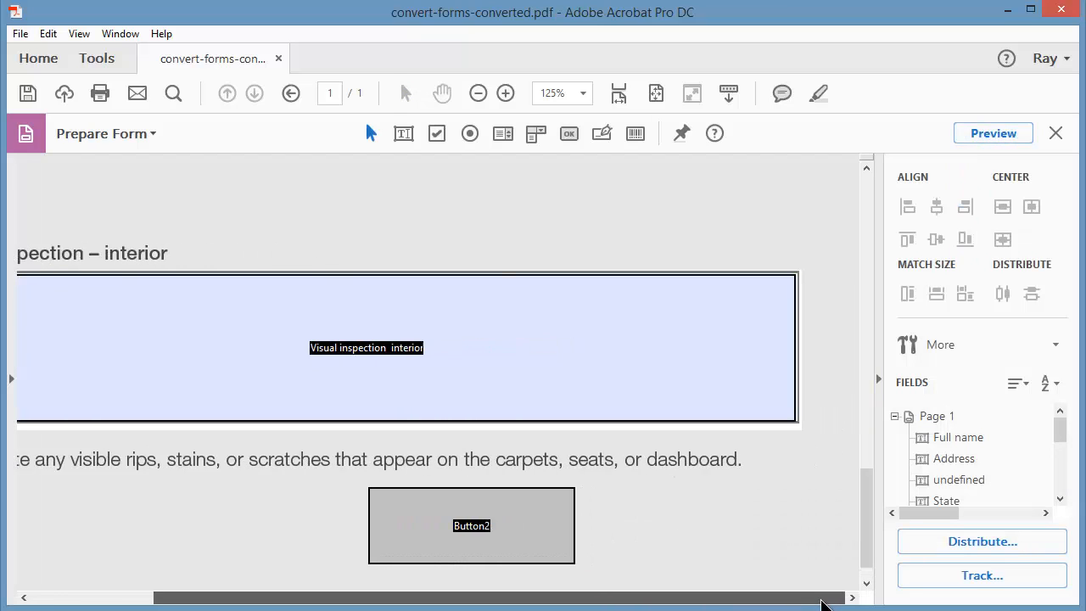
- Name the new button email_me and give it the tooltip "Click here to return this form to sender"
double_click(478, 537)
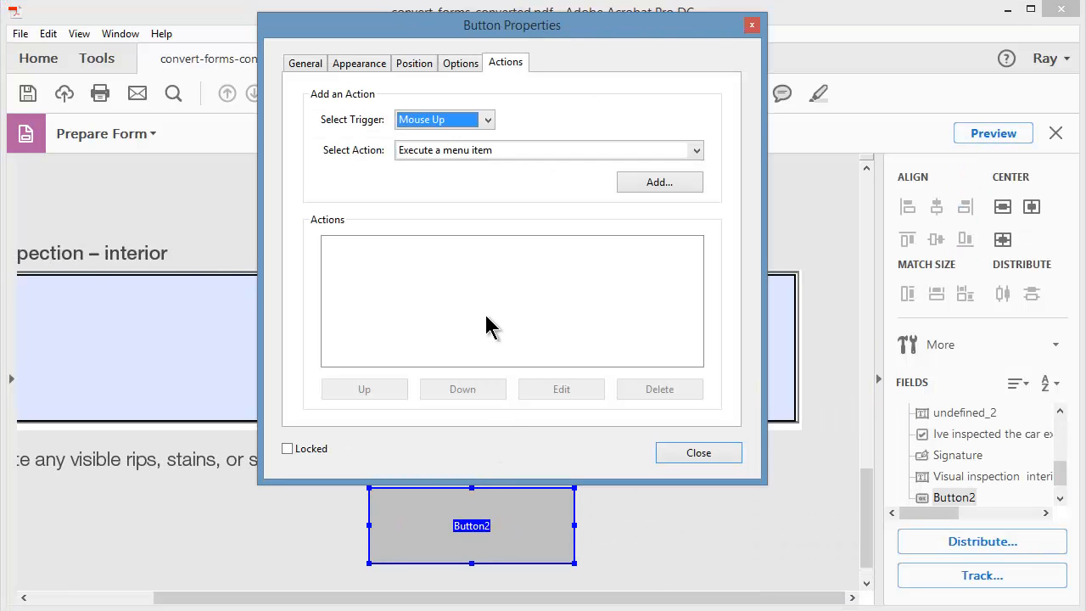
left_click(315, 64)
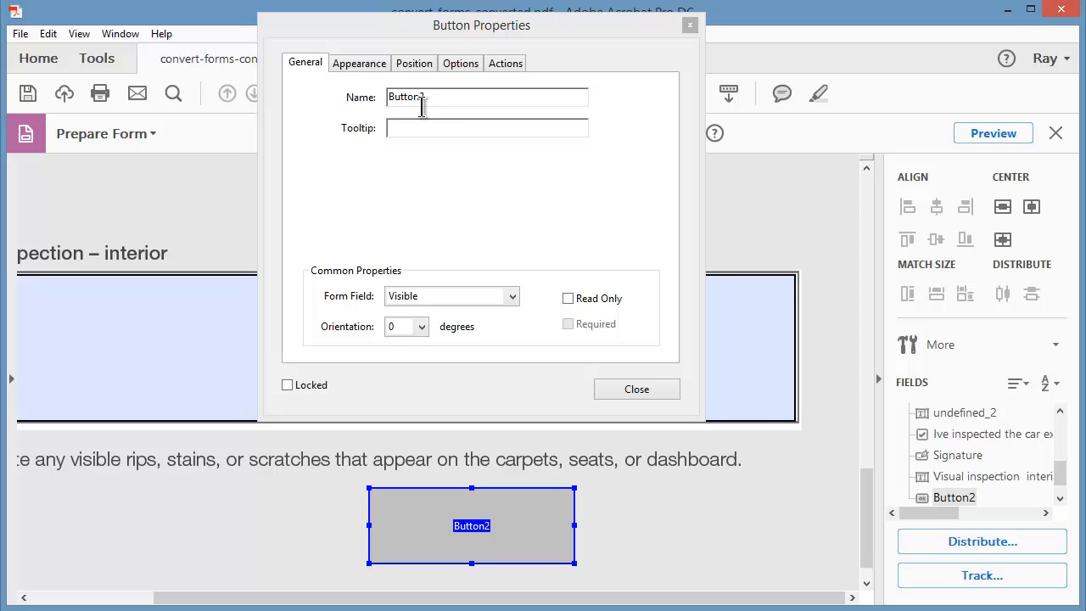
key("Tab")
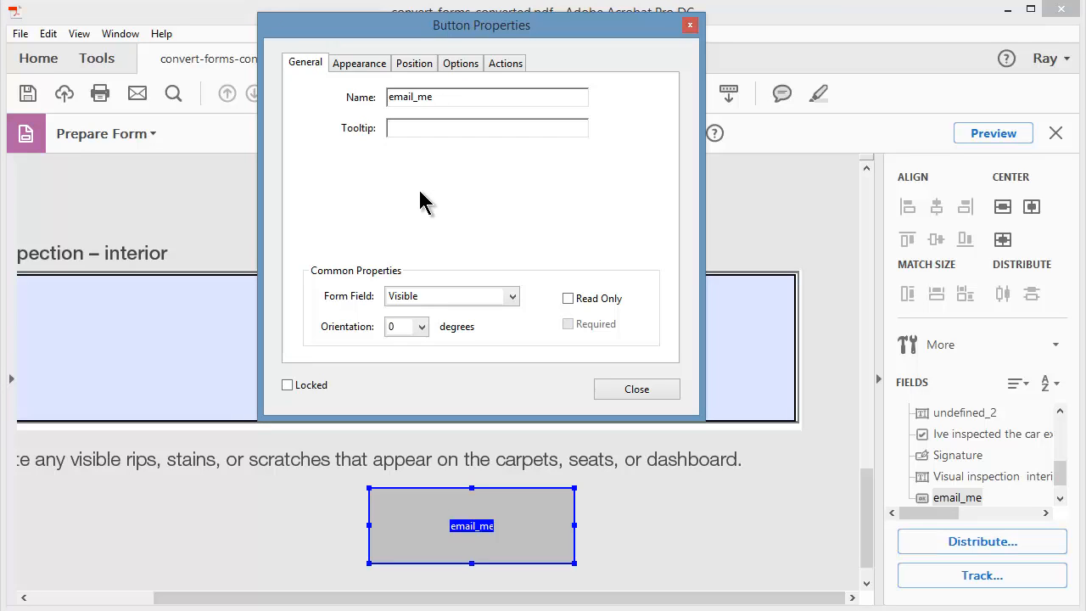
type("Click here to return this form to sender")
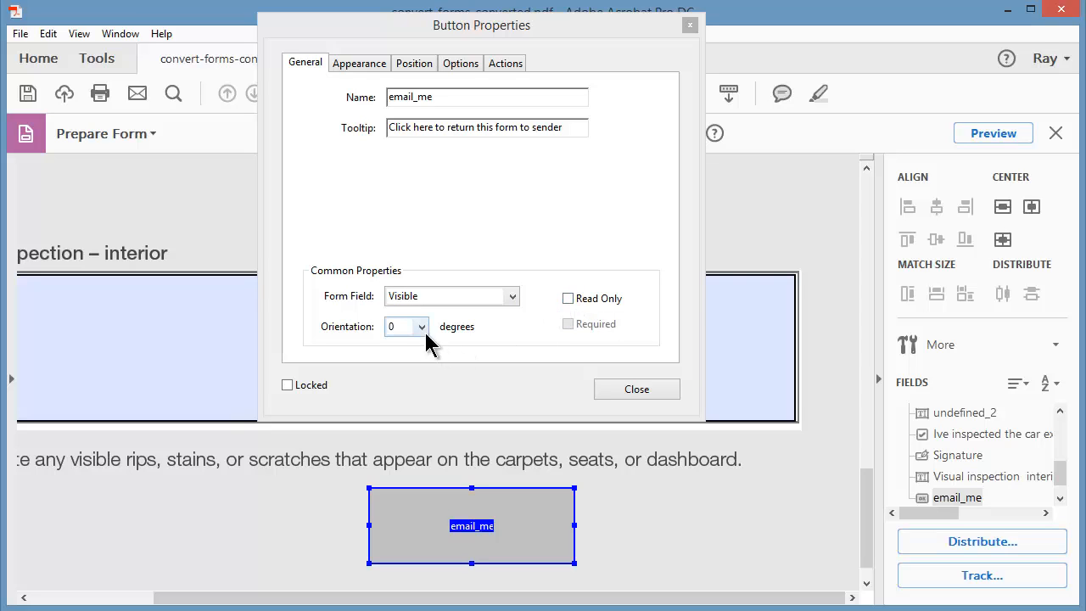
- Give the email_me button a black border and set its text to font size 14
left_click(362, 66)
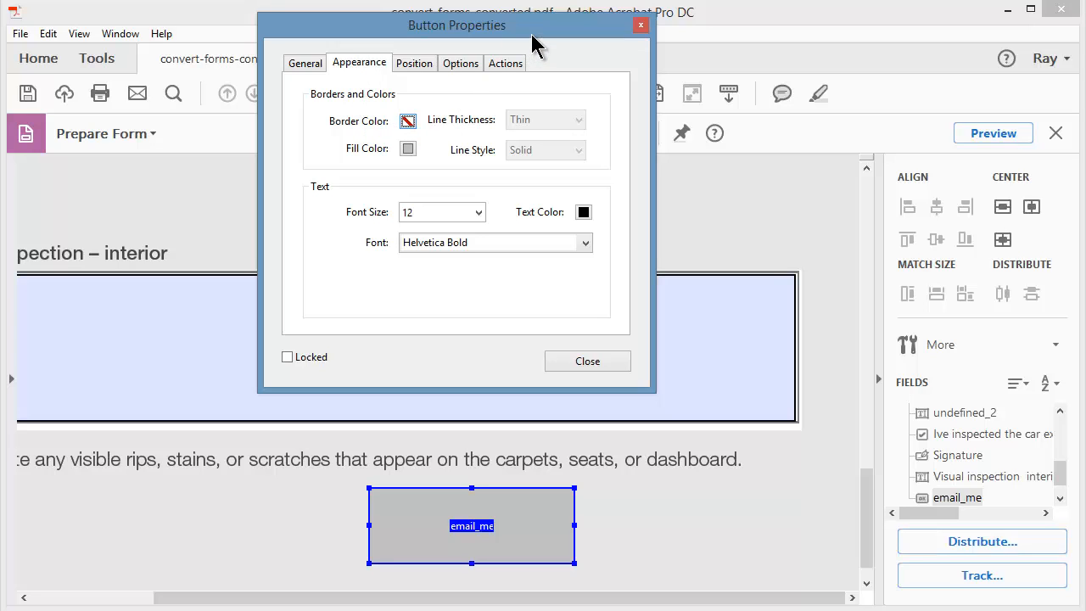
left_click_drag(531, 34, 376, 54)
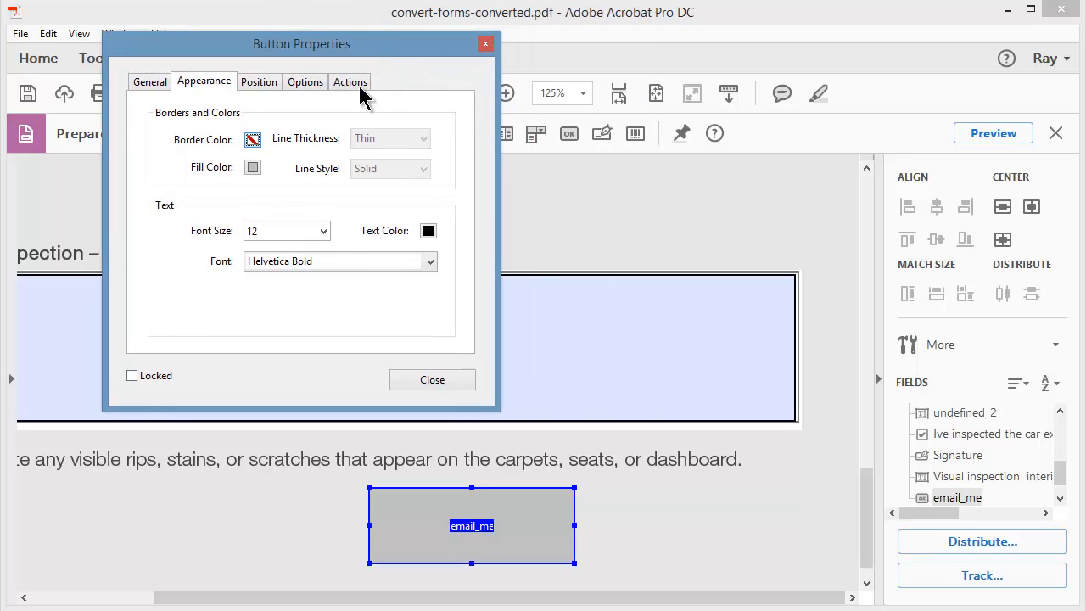
left_click(253, 140)
left_click(253, 172)
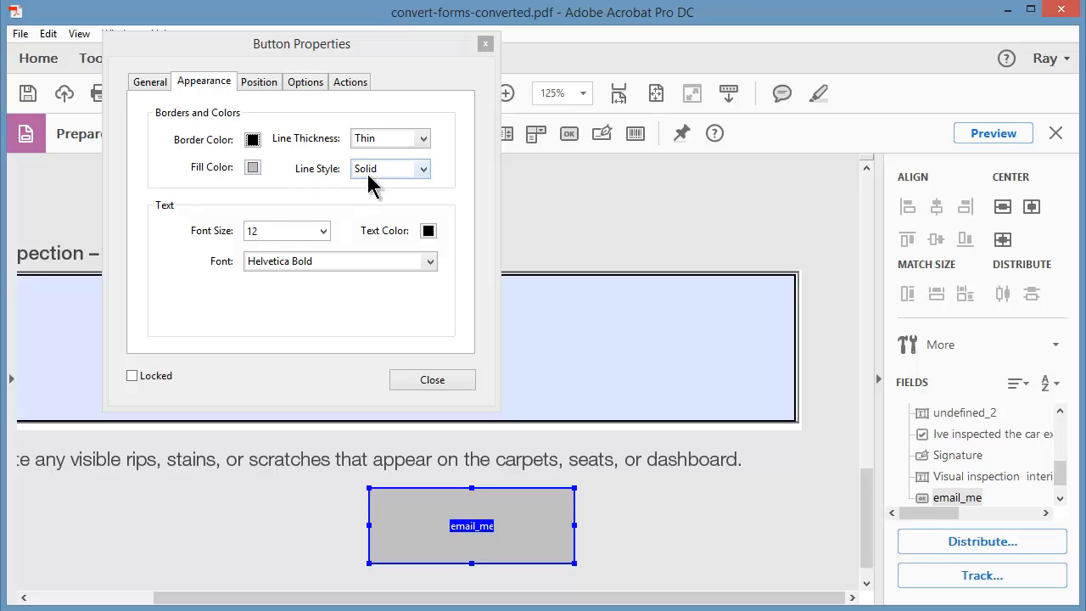
left_click(324, 231)
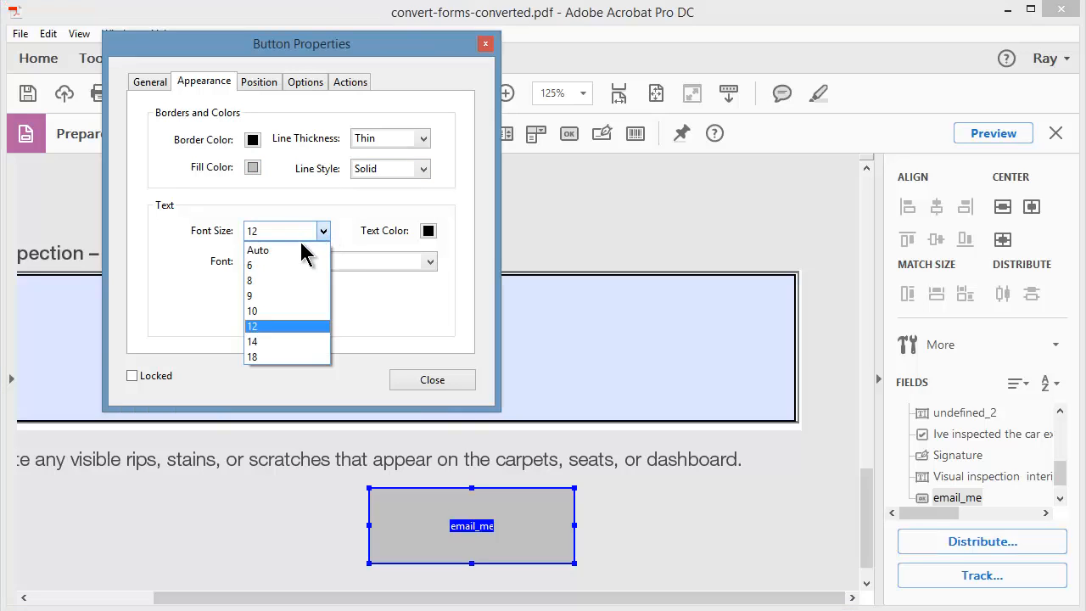
left_click(263, 339)
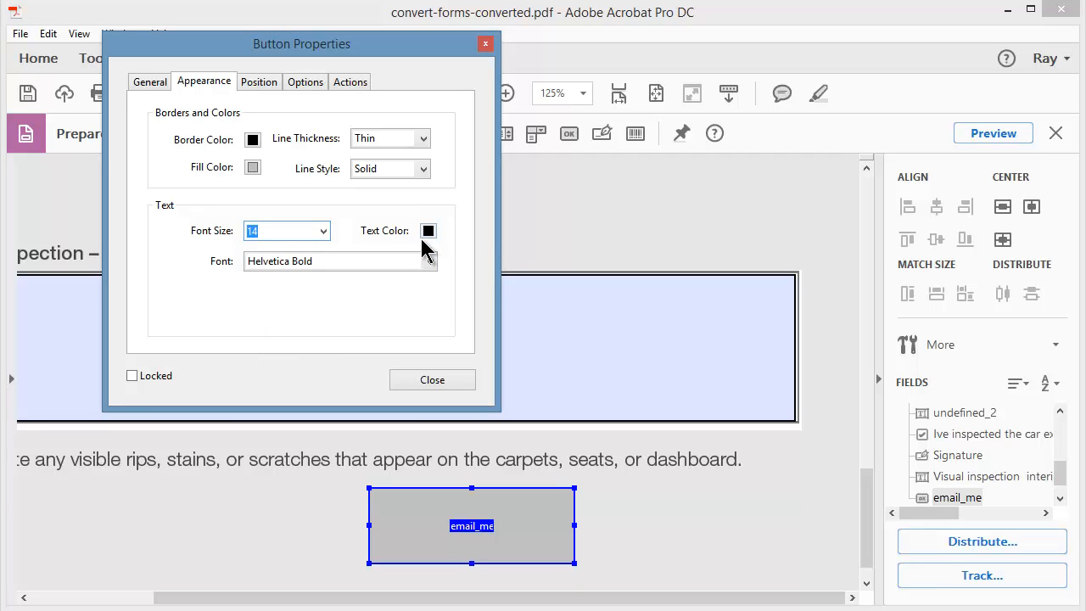
- Label the email_me button "Send Form", keeping the Label only layout and Invert behavior
left_click(263, 88)
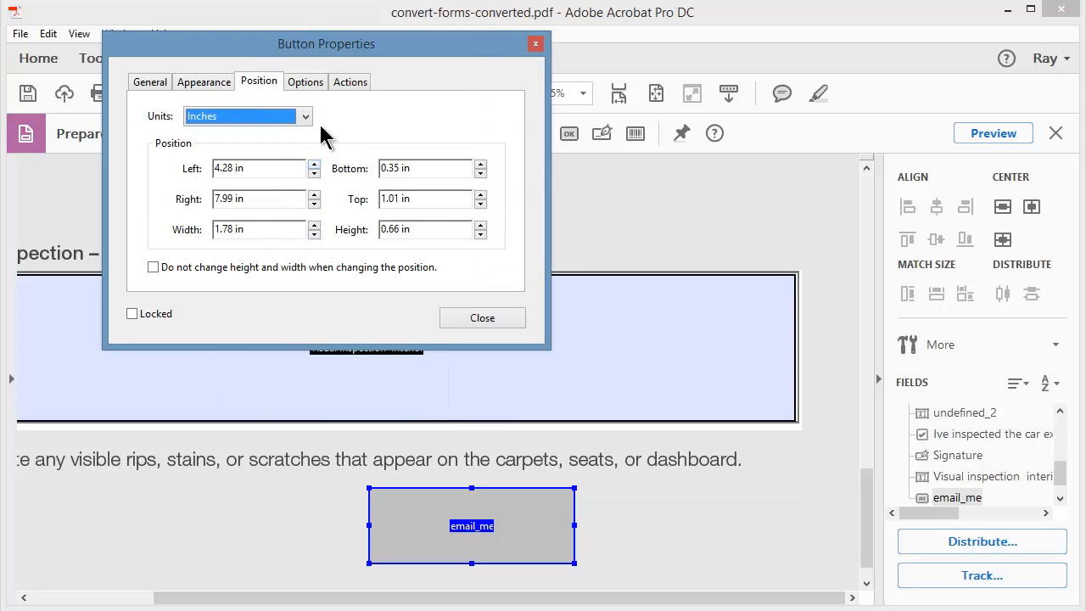
left_click(306, 88)
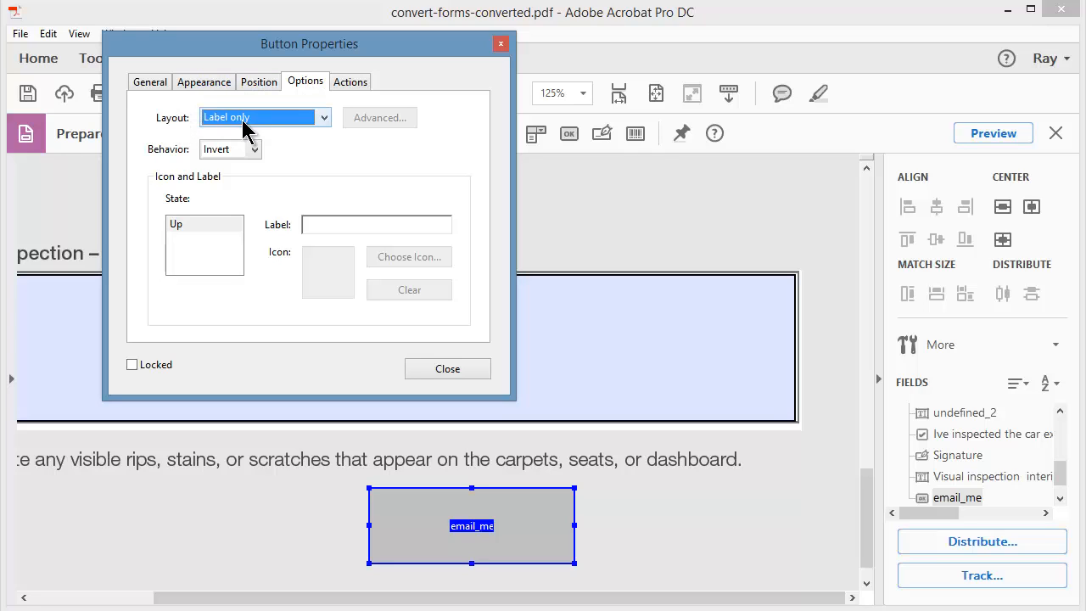
left_click(255, 150)
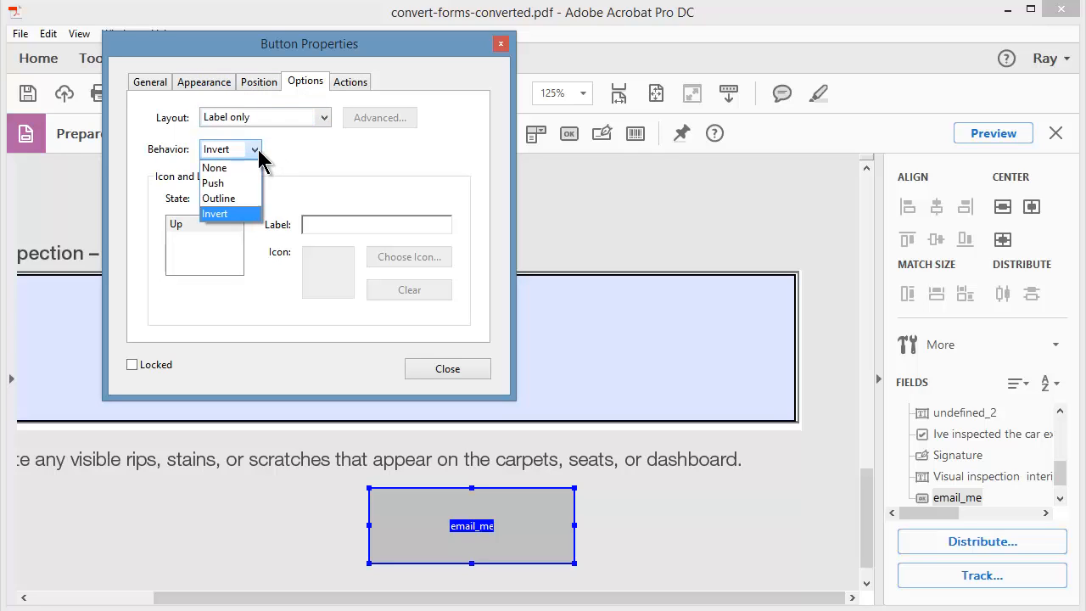
left_click(254, 153)
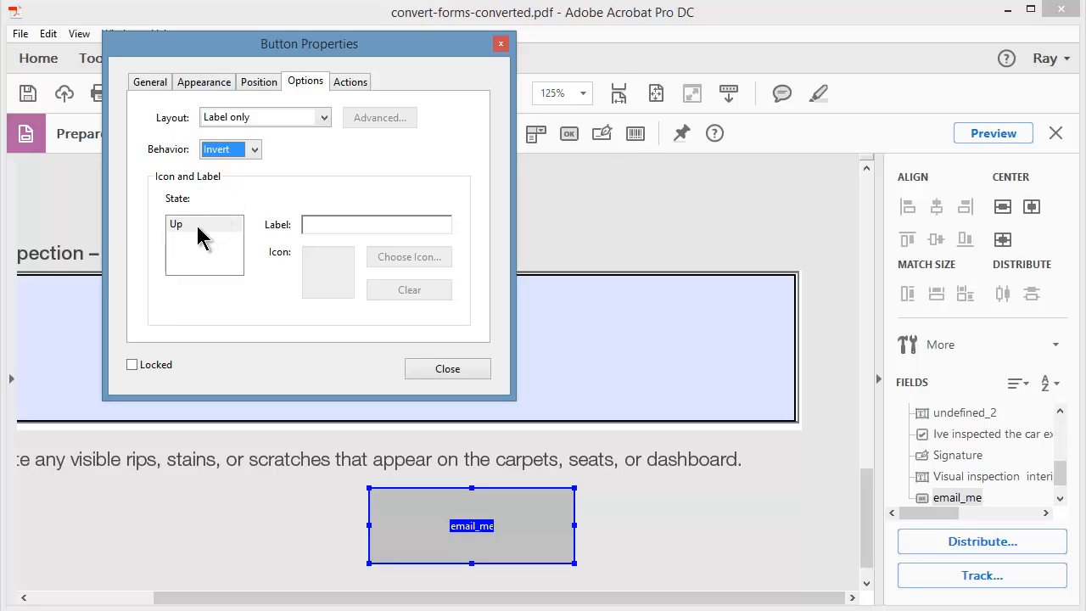
left_click(338, 218)
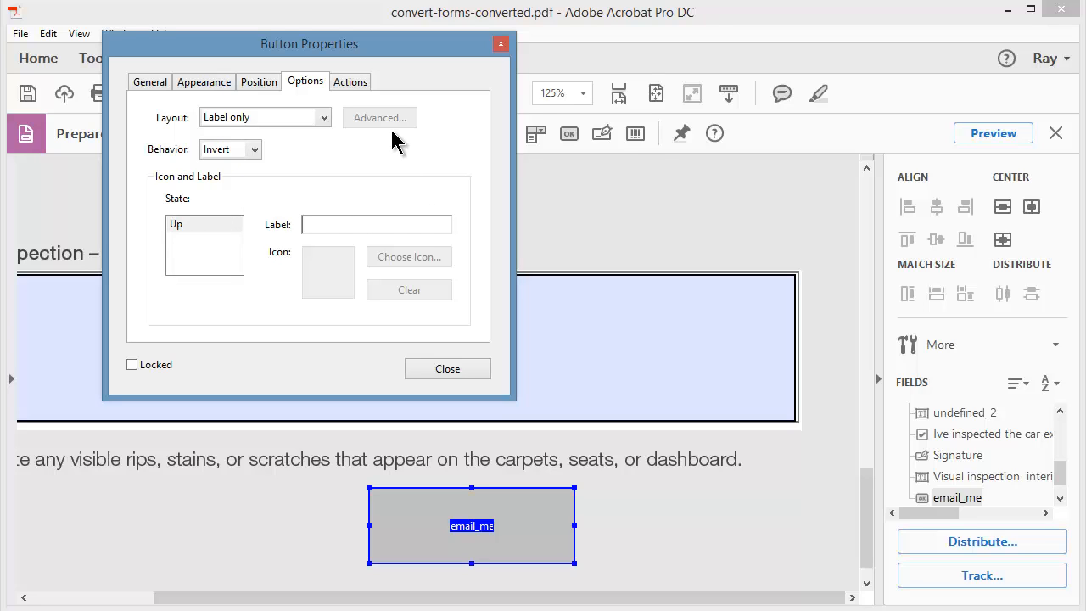
type("Send Form")
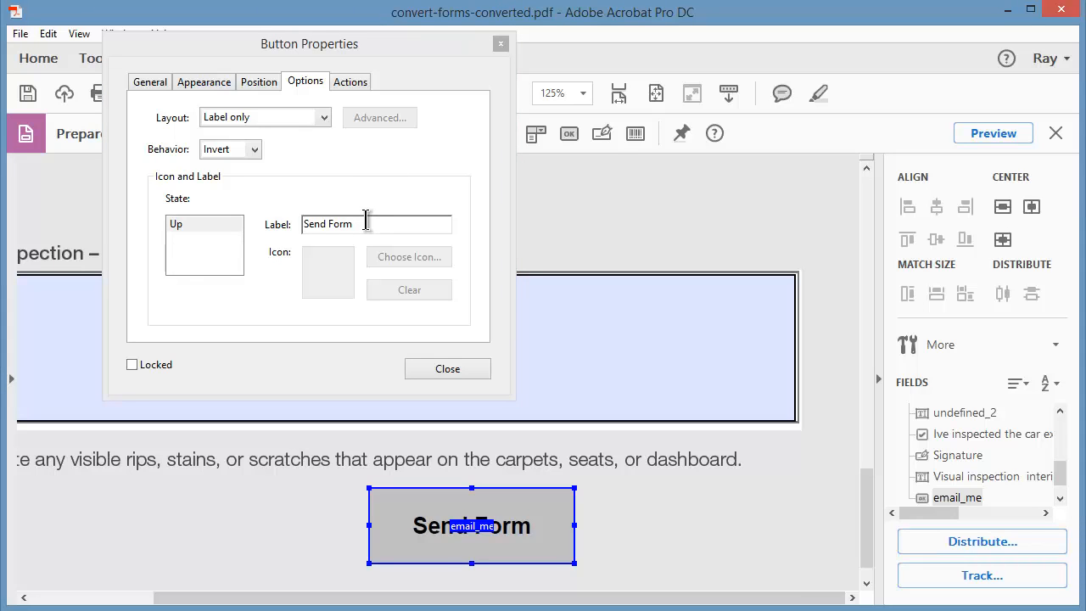
- Add a "Submit a form" action to the button with the Mouse Up trigger
left_click(351, 81)
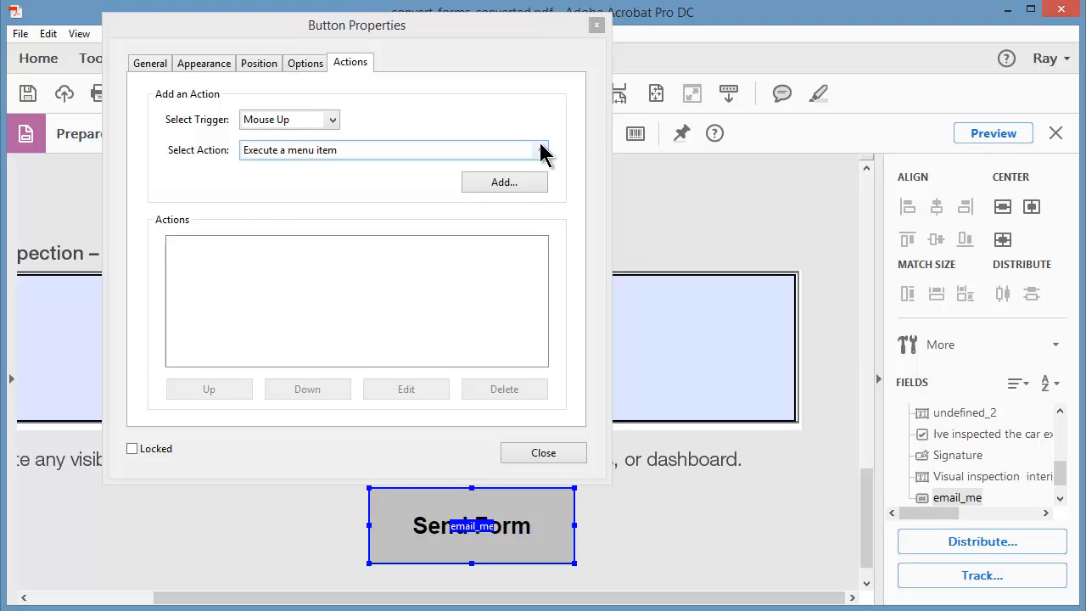
left_click(535, 151)
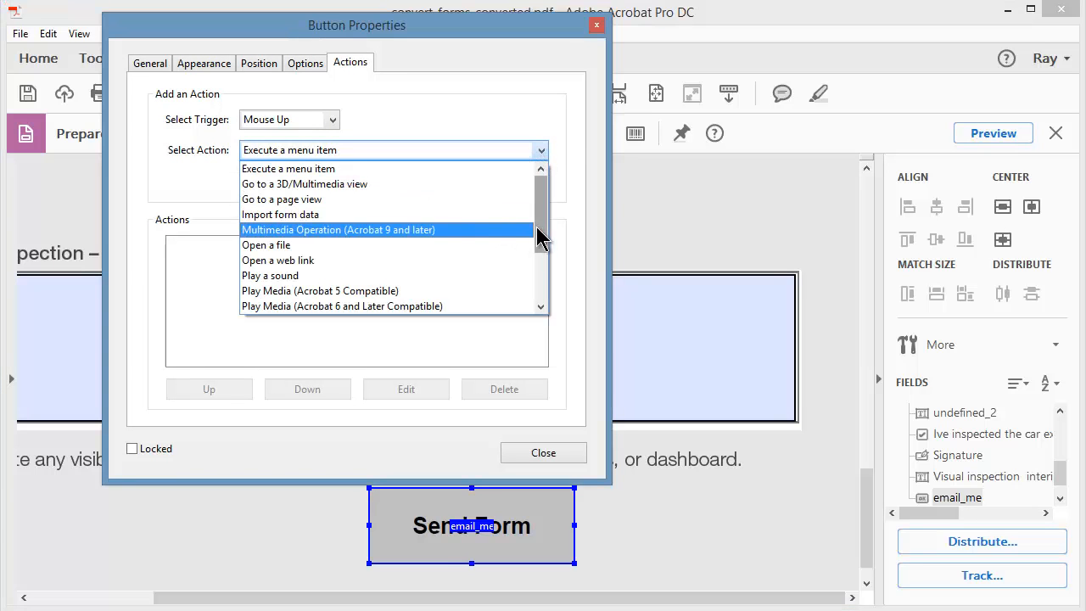
left_click_drag(537, 235, 531, 303)
left_click(334, 305)
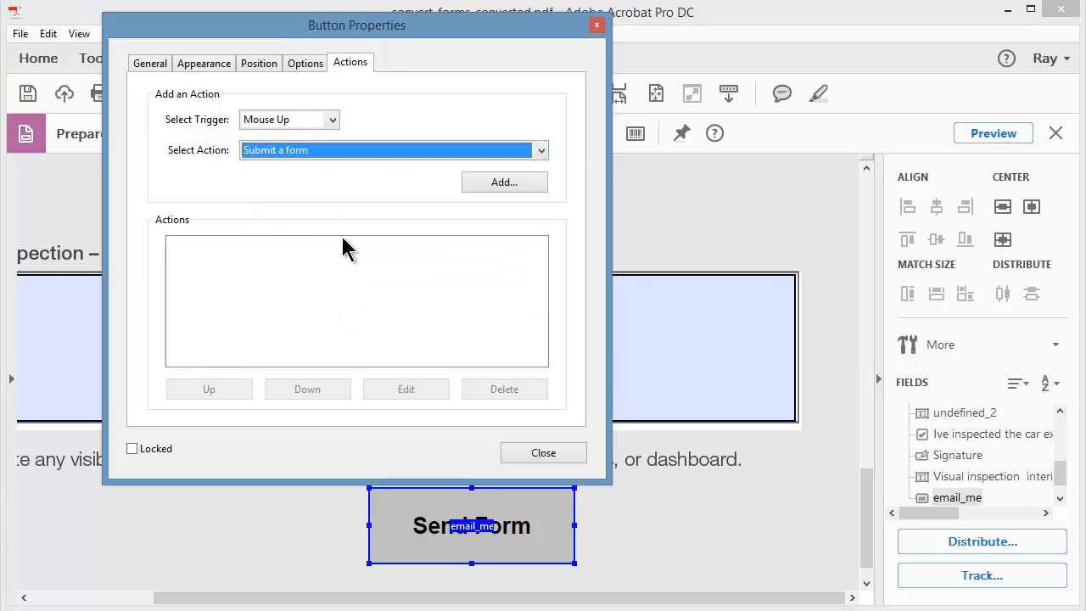
left_click(500, 183)
- Set the submission URL to mailto: followed by the recipient's e-mail address, and close the button's properties
left_click_drag(599, 108, 743, 134)
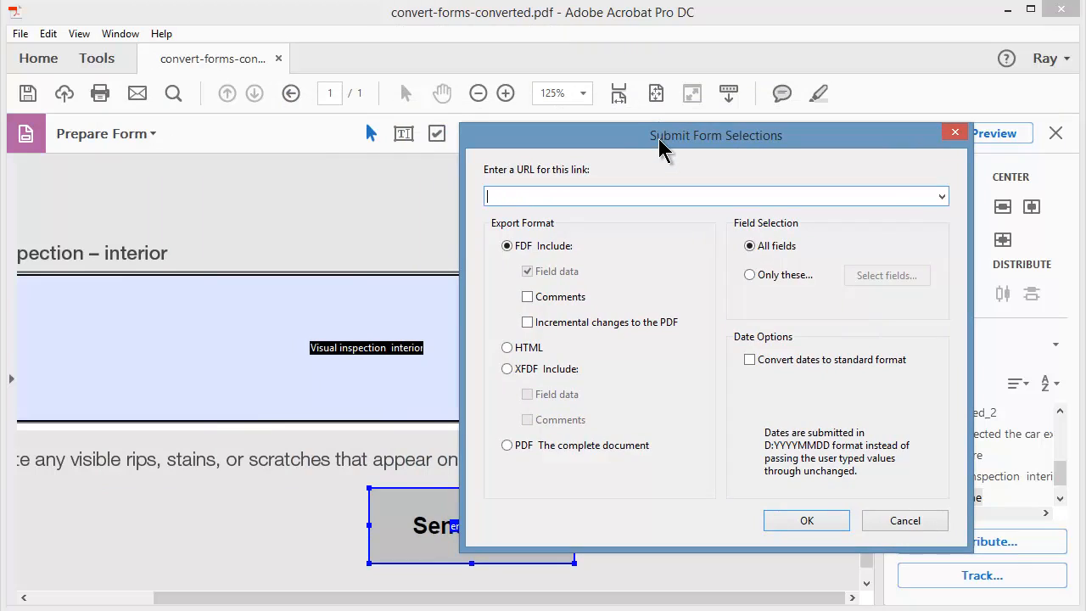
left_click_drag(661, 149, 384, 78)
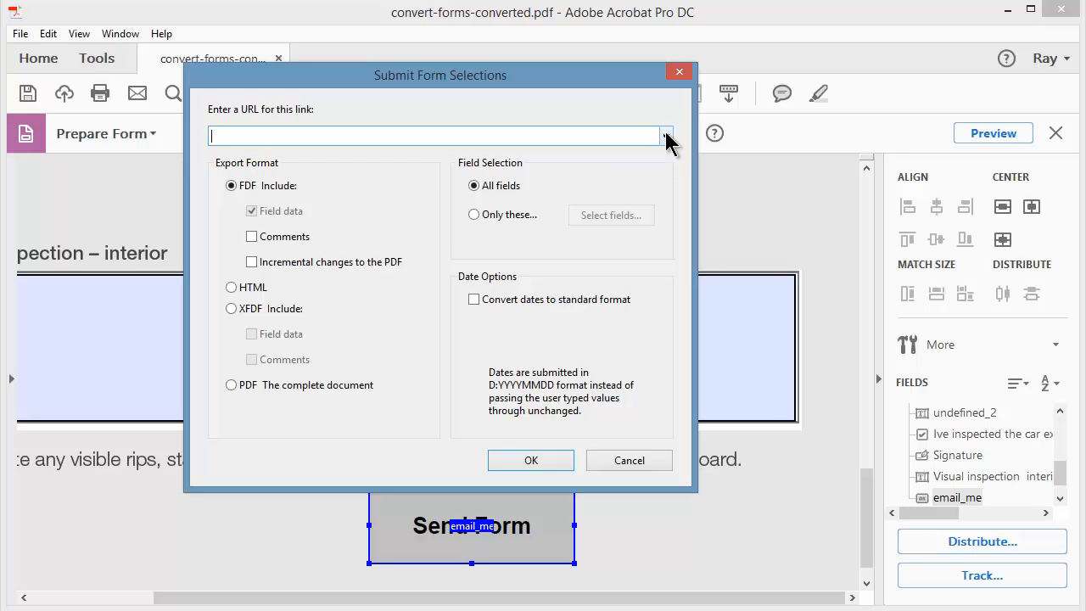
type("mailto:")
key("ctrl+v")
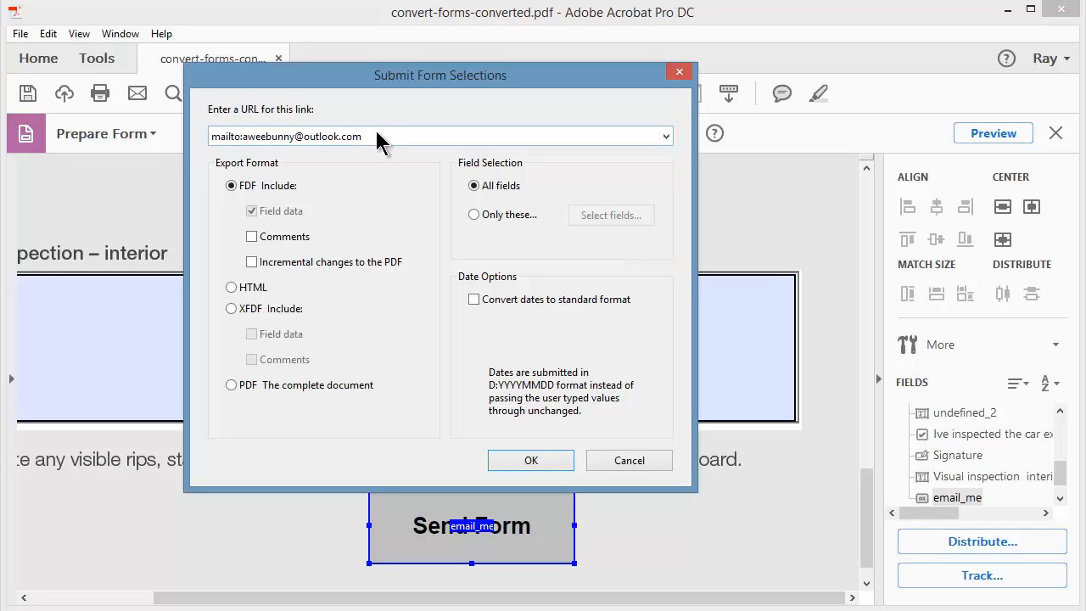
left_click(537, 467)
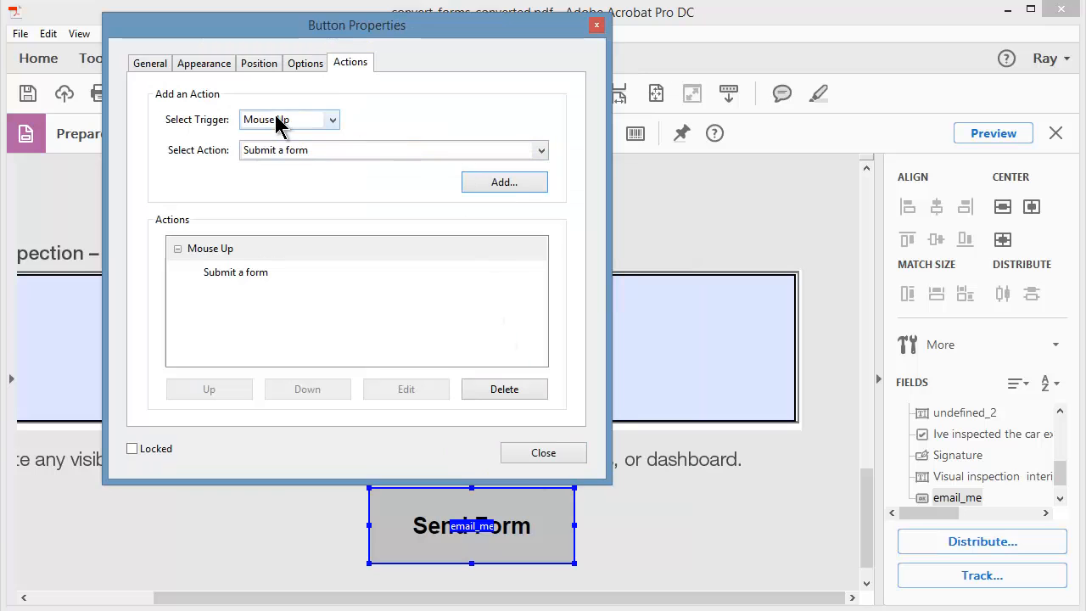
left_click(554, 452)
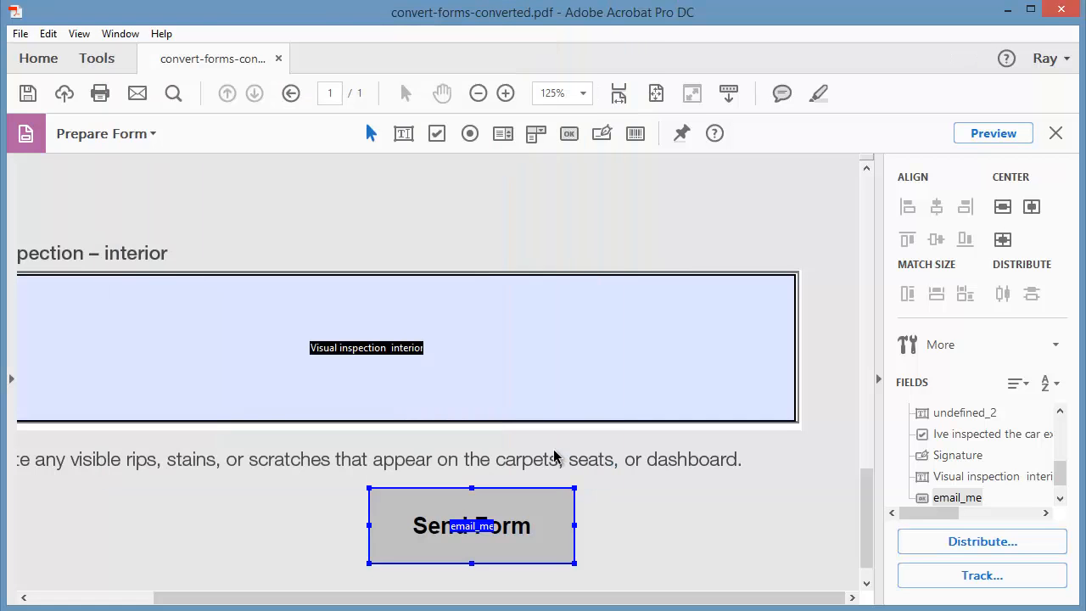
- Test the Send Form button in preview, review the generated e-mail's message text, and return to form editing
left_click(987, 136)
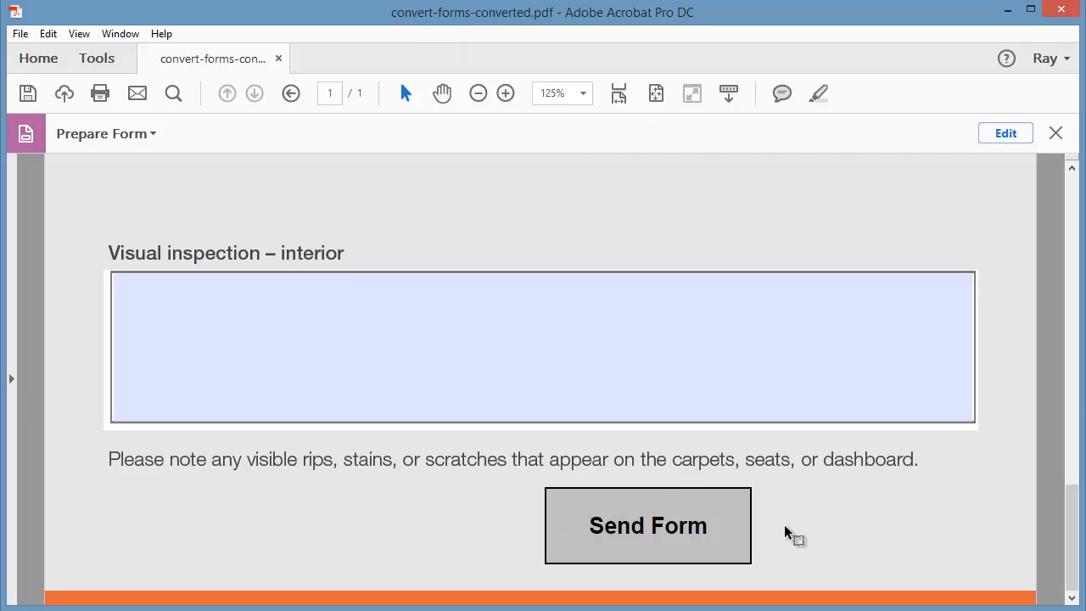
left_click(670, 522)
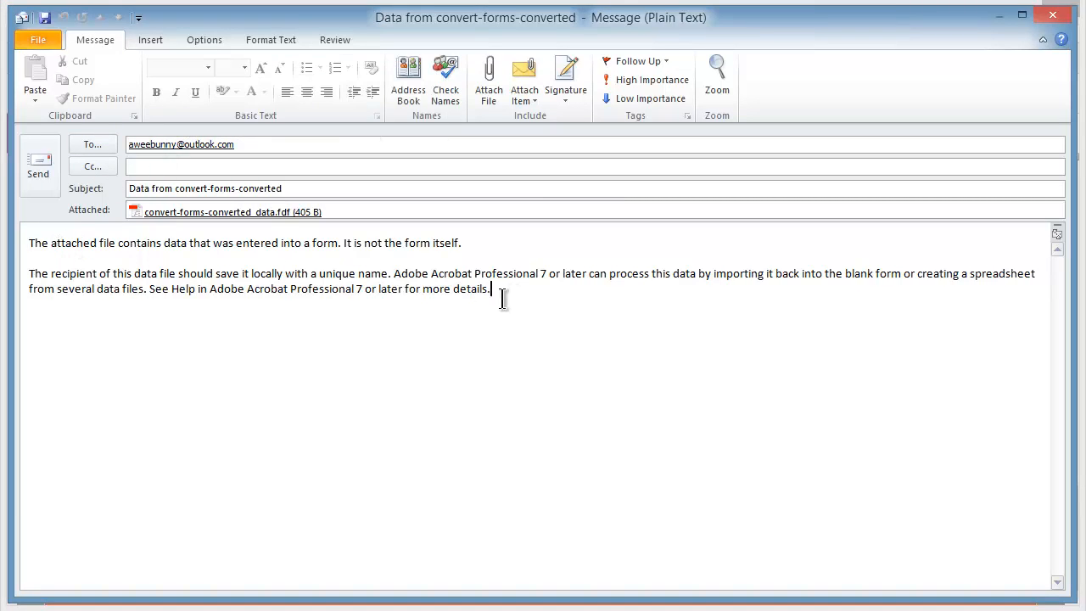
left_click_drag(501, 295, 49, 248)
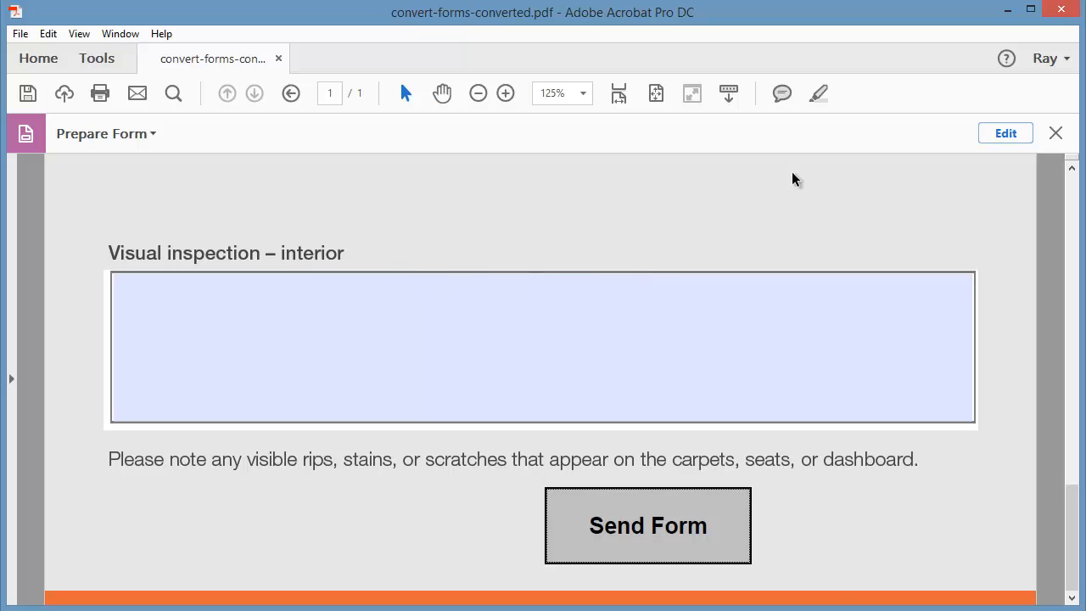
left_click(1007, 136)
left_click(729, 470)
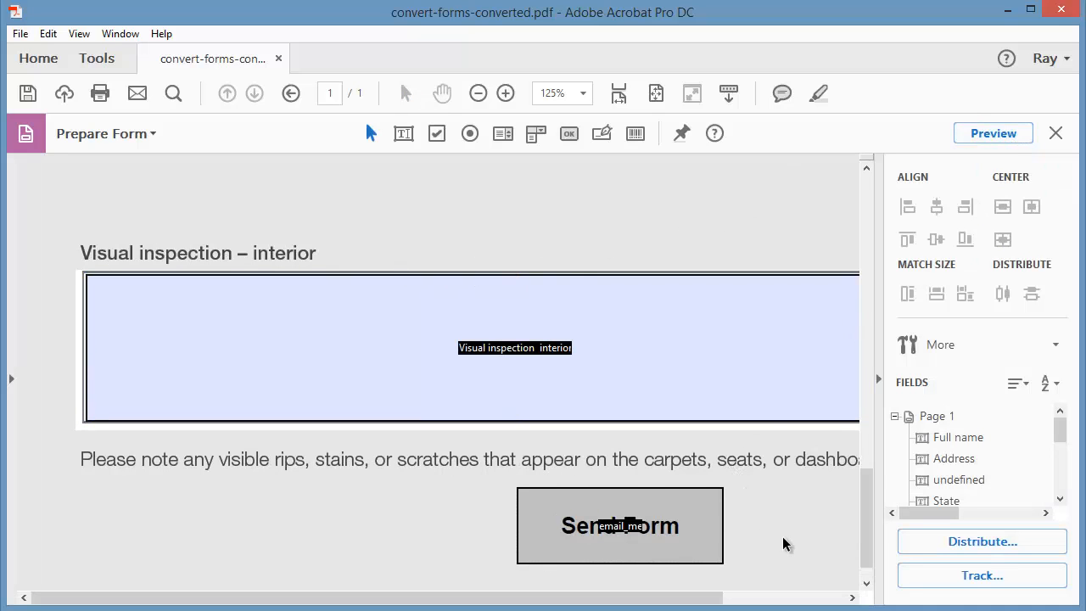
key("ctrl+minus")
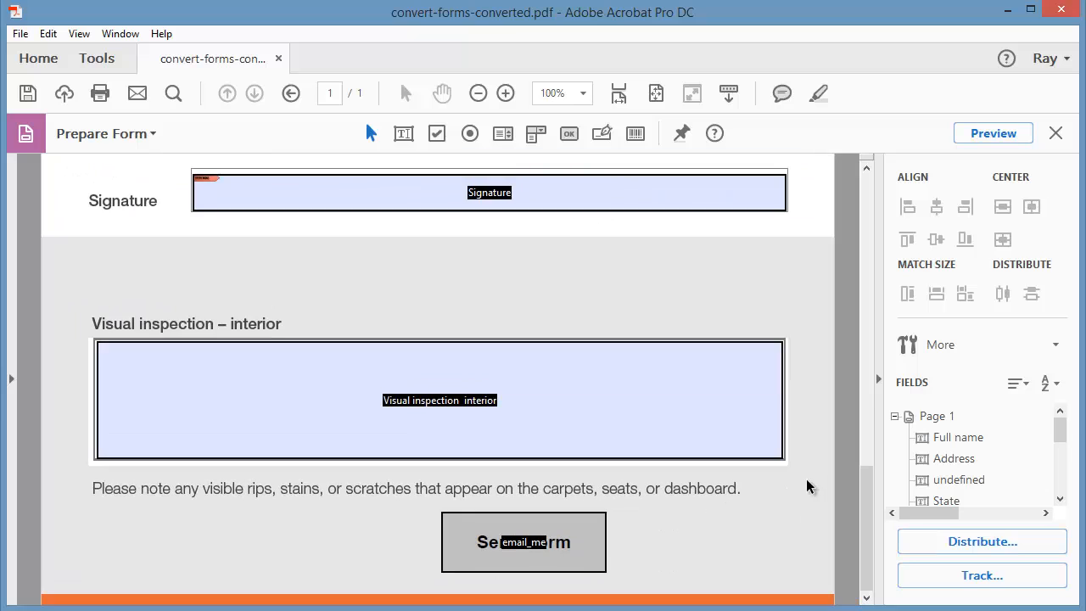
left_click(604, 529)
key("ctrl+minus")
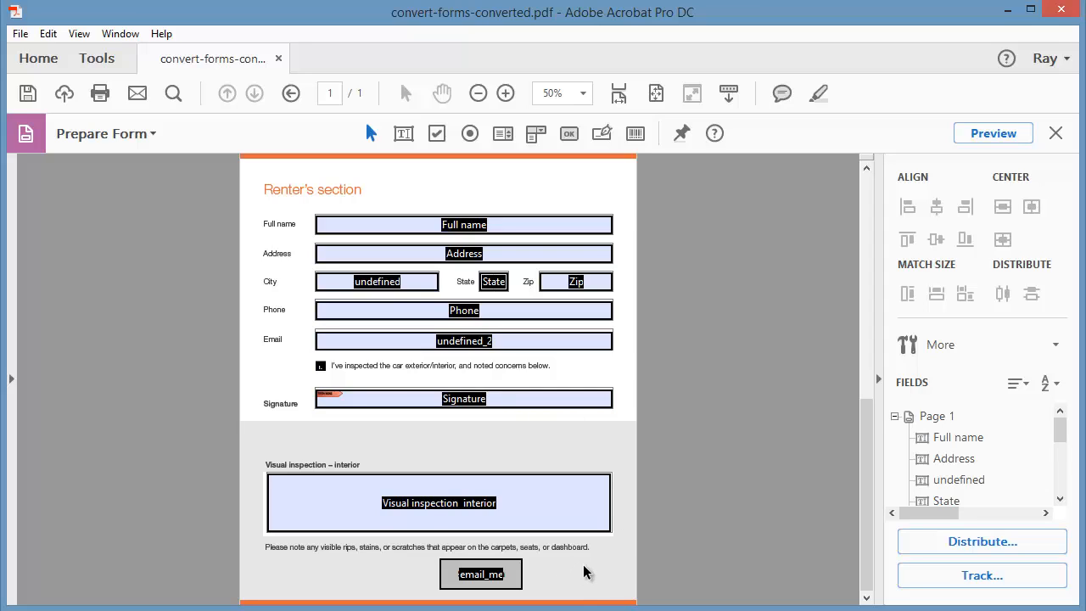
- Shift the Send Form button slightly left and place a duplicate of it to its right, level with the original
scroll(584, 573, "up", 5)
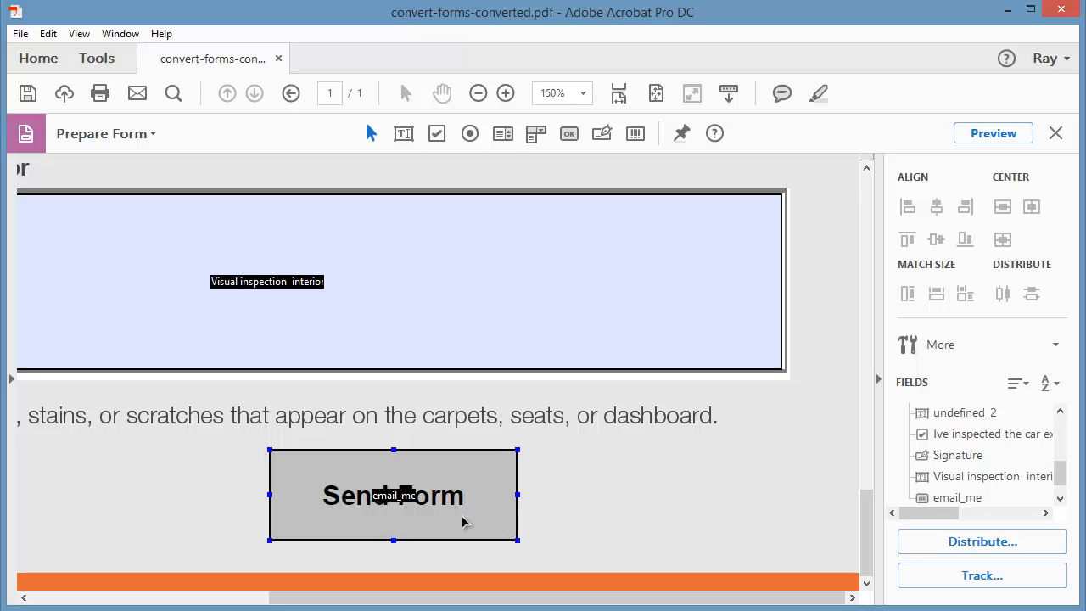
left_click_drag(469, 514, 440, 525)
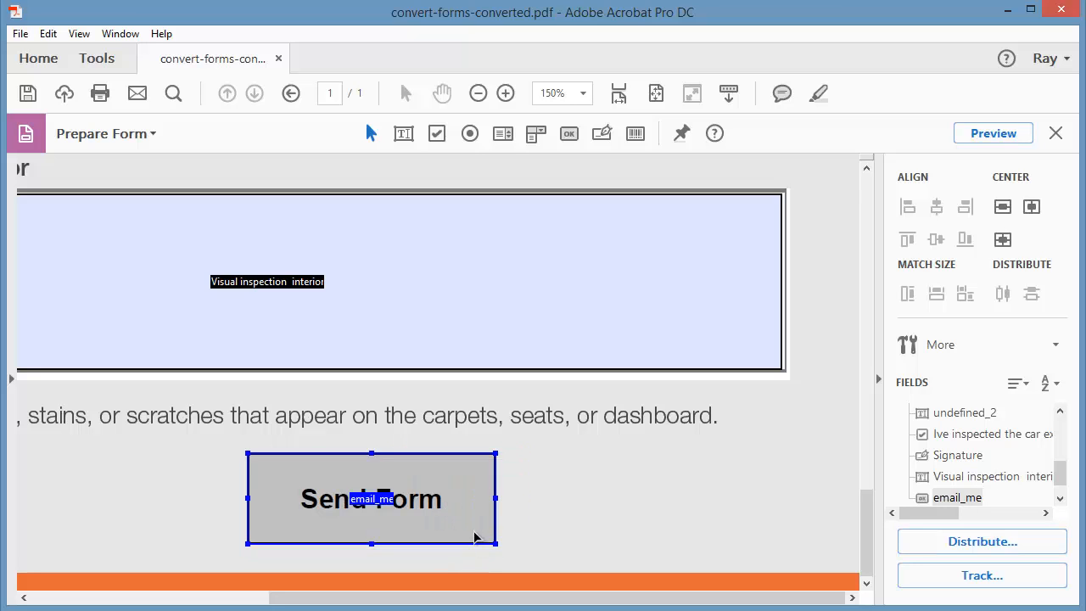
left_click_drag(467, 523, 780, 501)
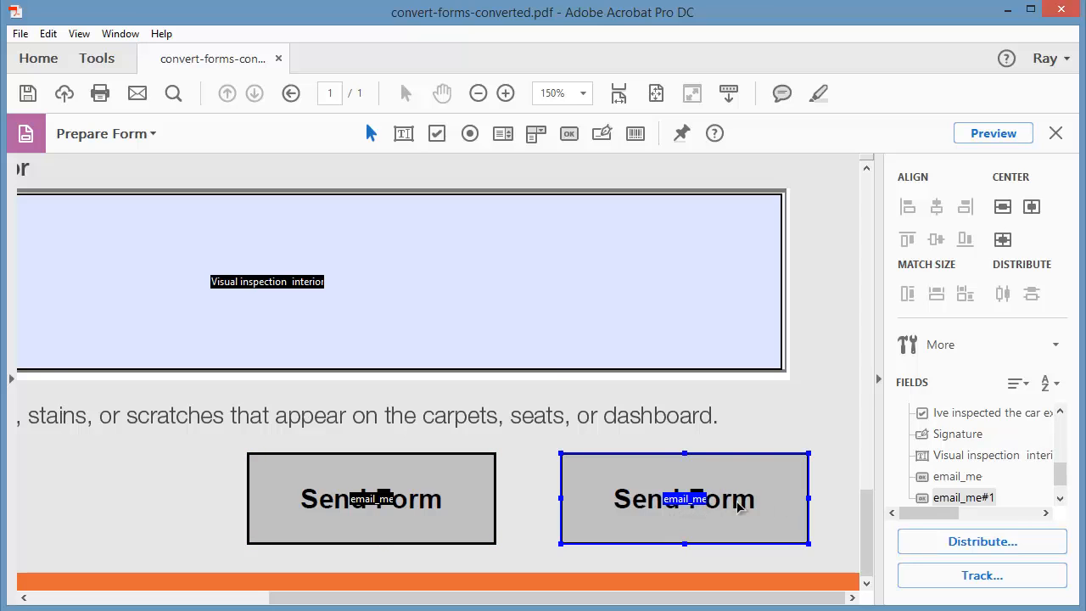
- Name the duplicated button "Reset" with the tooltip "click to reset the form", and check its appearance and position properties
double_click(755, 500)
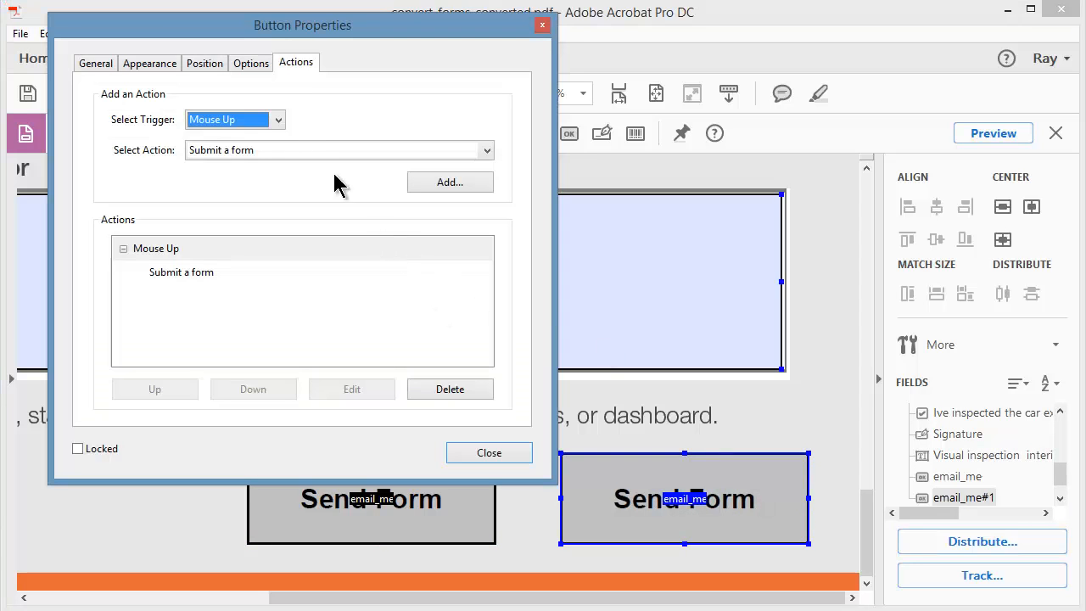
left_click(110, 63)
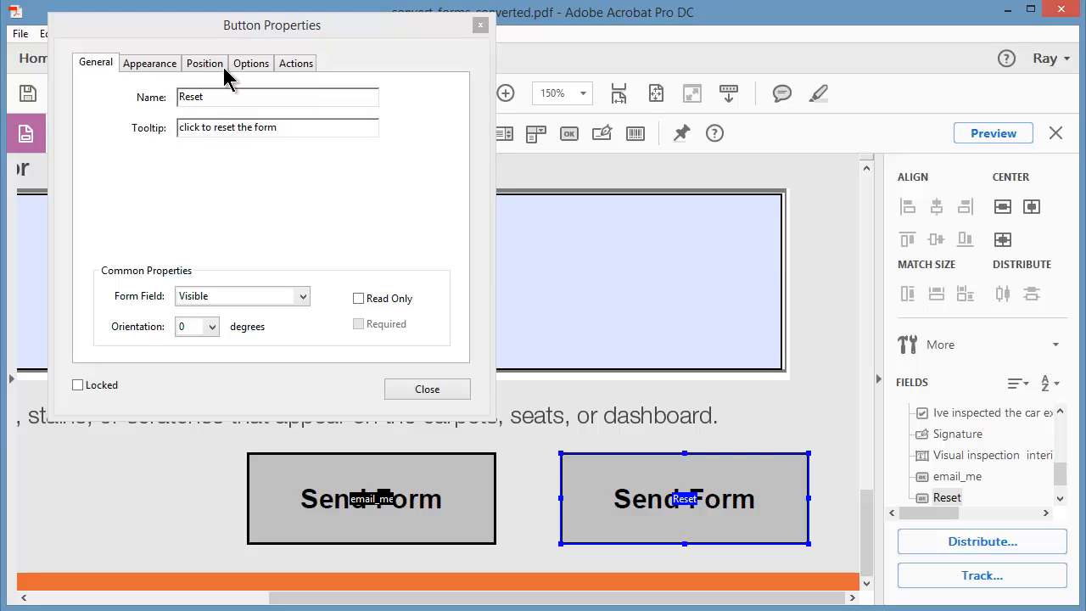
left_click(151, 68)
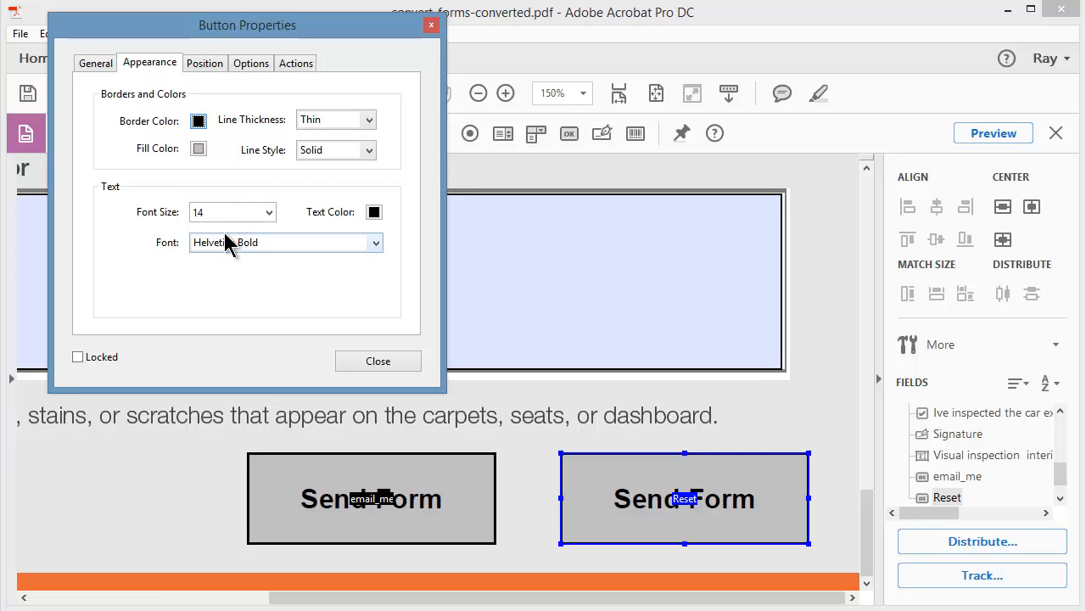
left_click(203, 66)
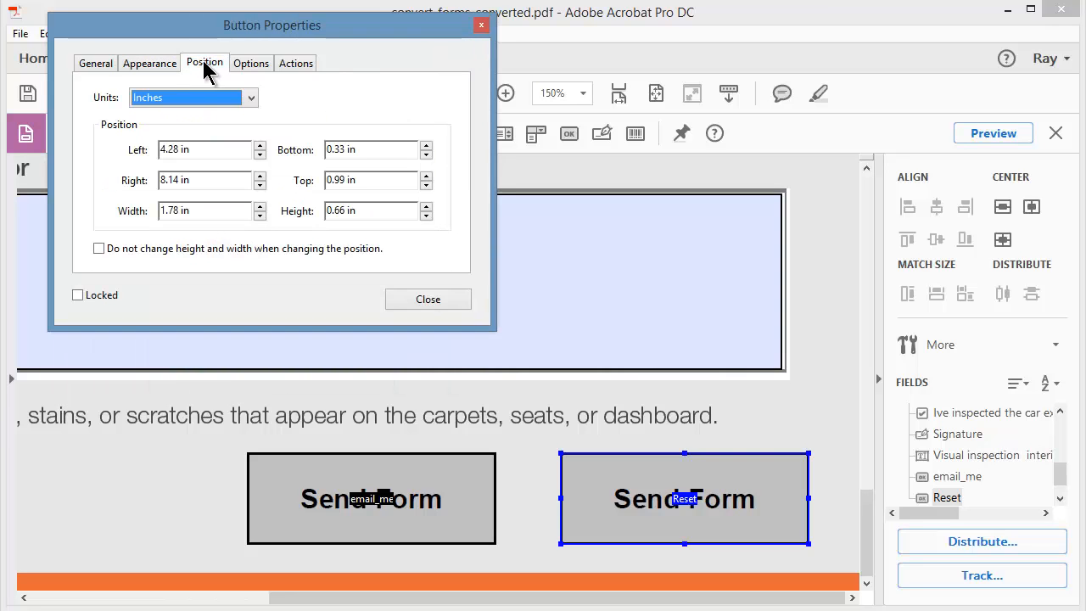
- Change the duplicated button's label to "Reset Form"
left_click(248, 66)
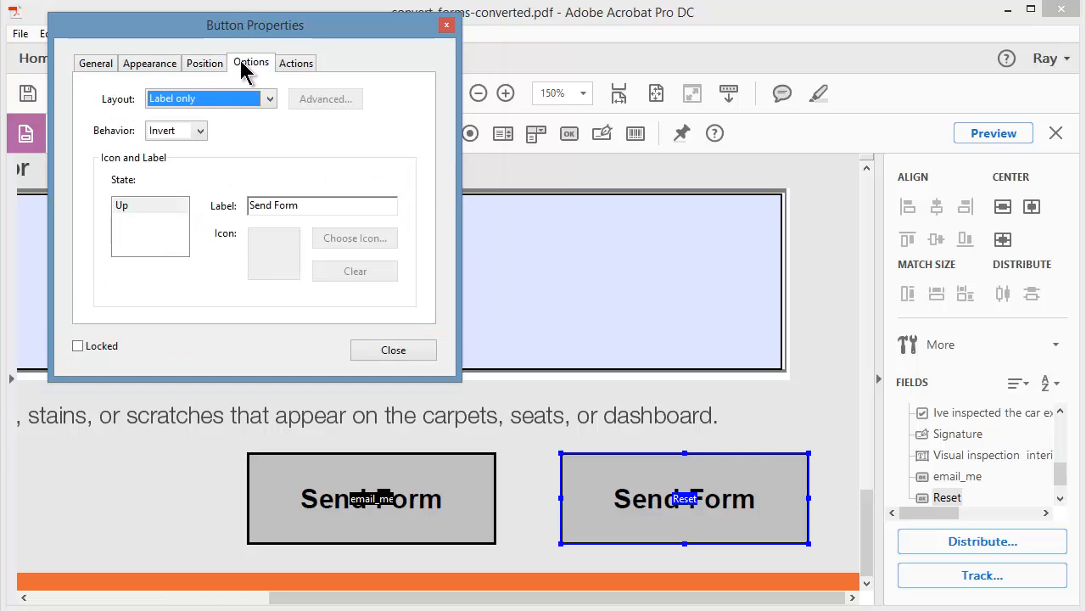
left_click(313, 206)
left_click_drag(313, 205, 244, 204)
type("Res")
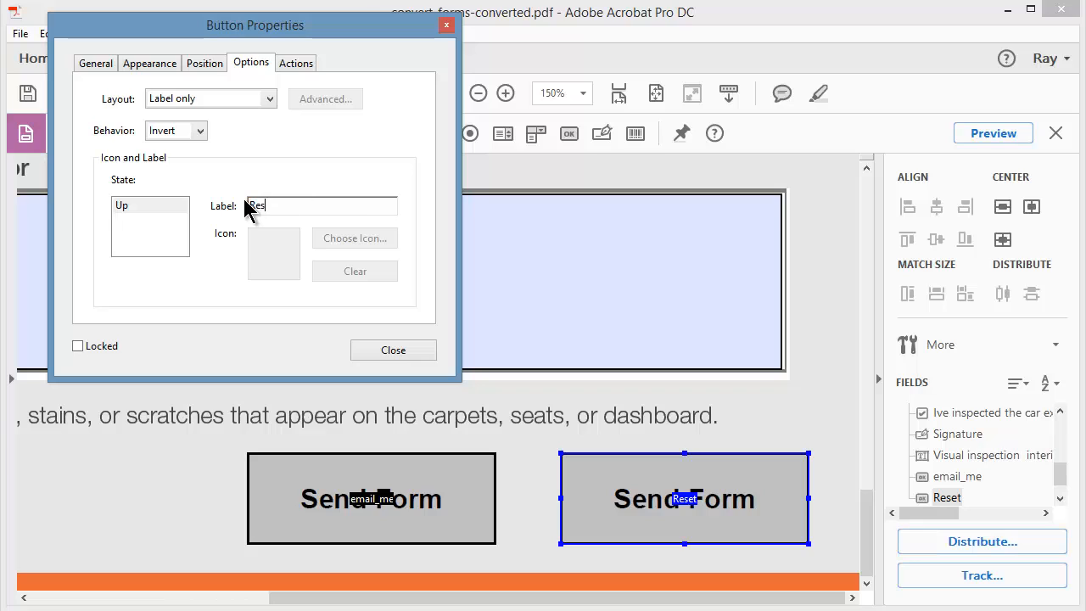
type("et Form")
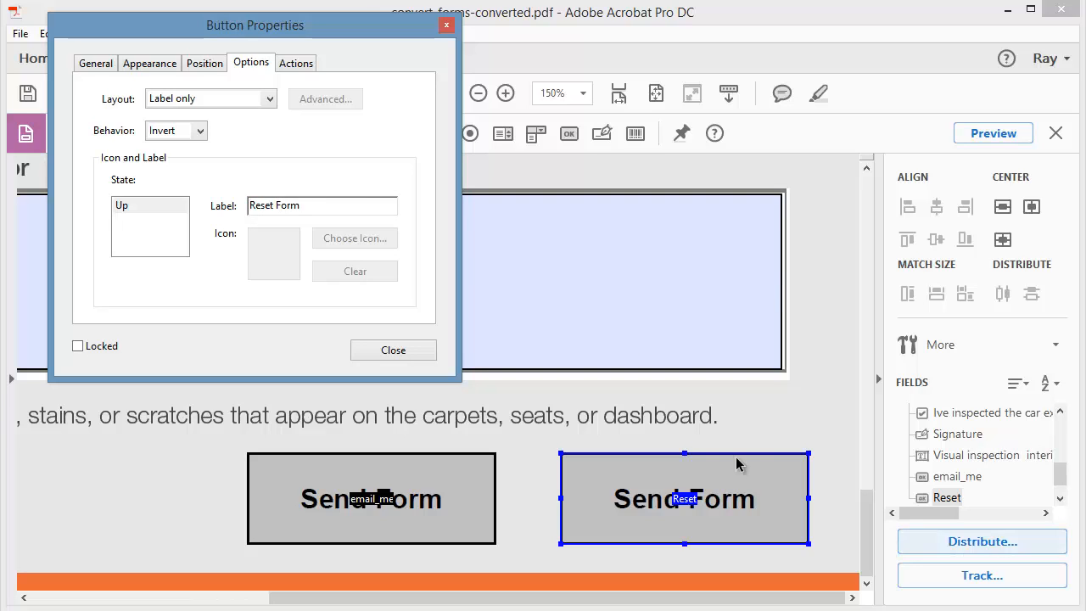
- Delete the Mouse Up submit action from the Reset button
left_click(299, 65)
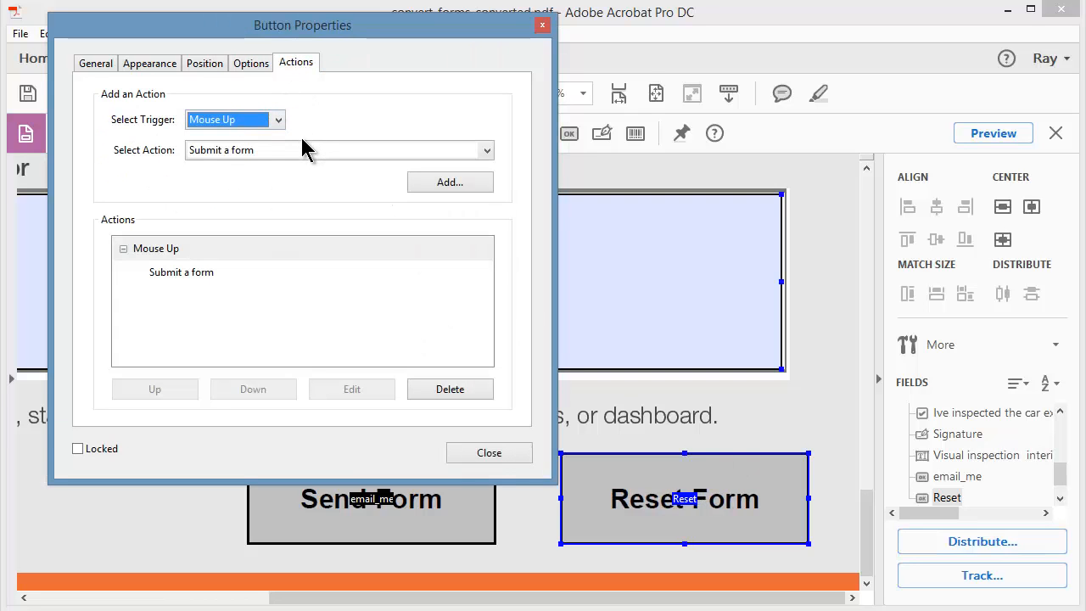
left_click(202, 254)
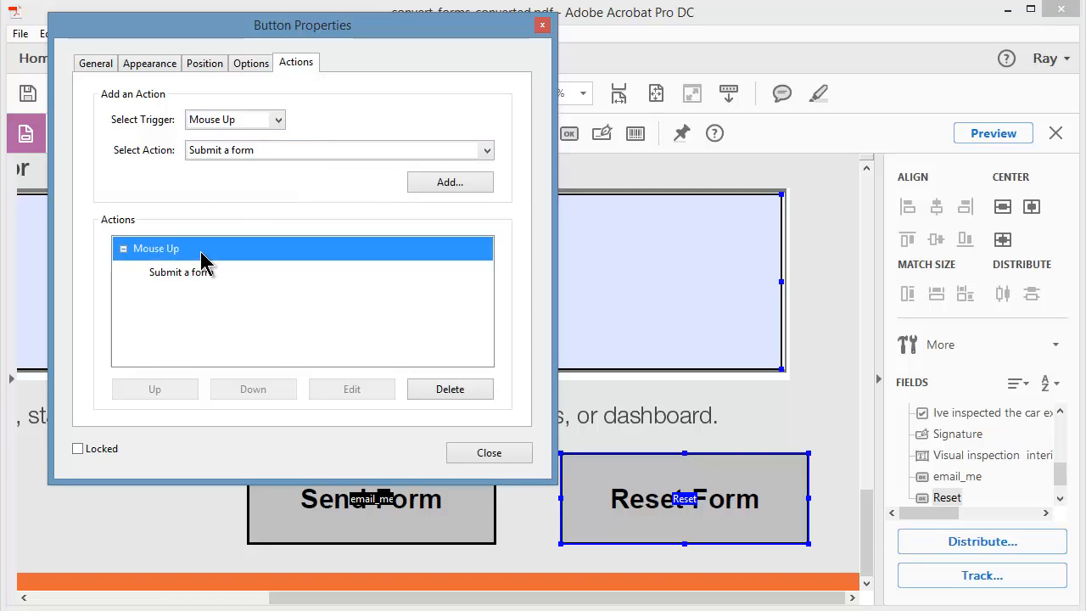
left_click(463, 389)
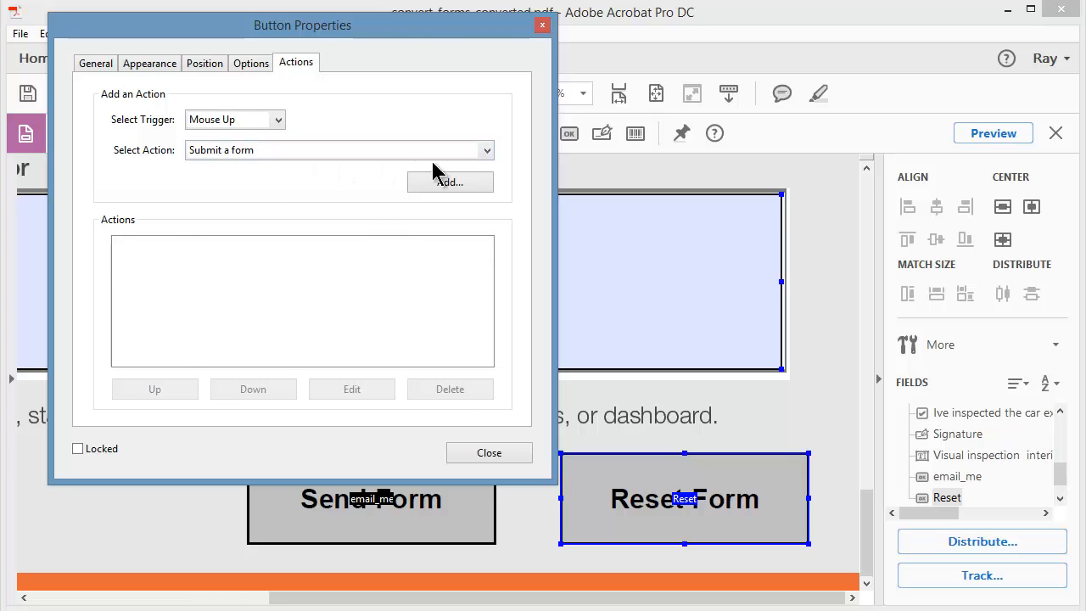
- Add a "Reset a form" Mouse Up action covering all fields to the Reset button, and close its properties
left_click(482, 152)
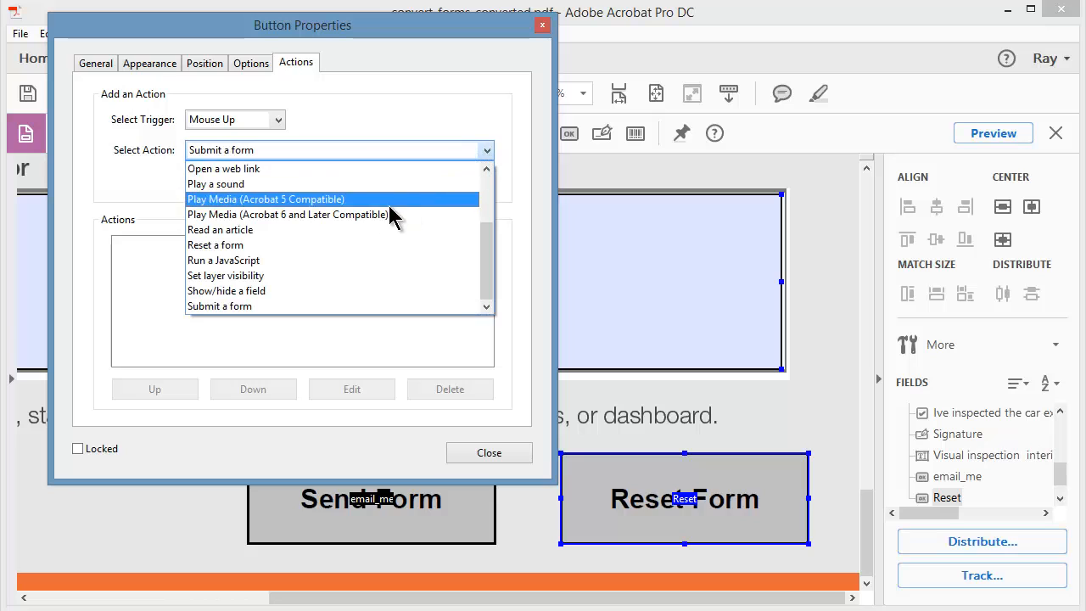
left_click(321, 244)
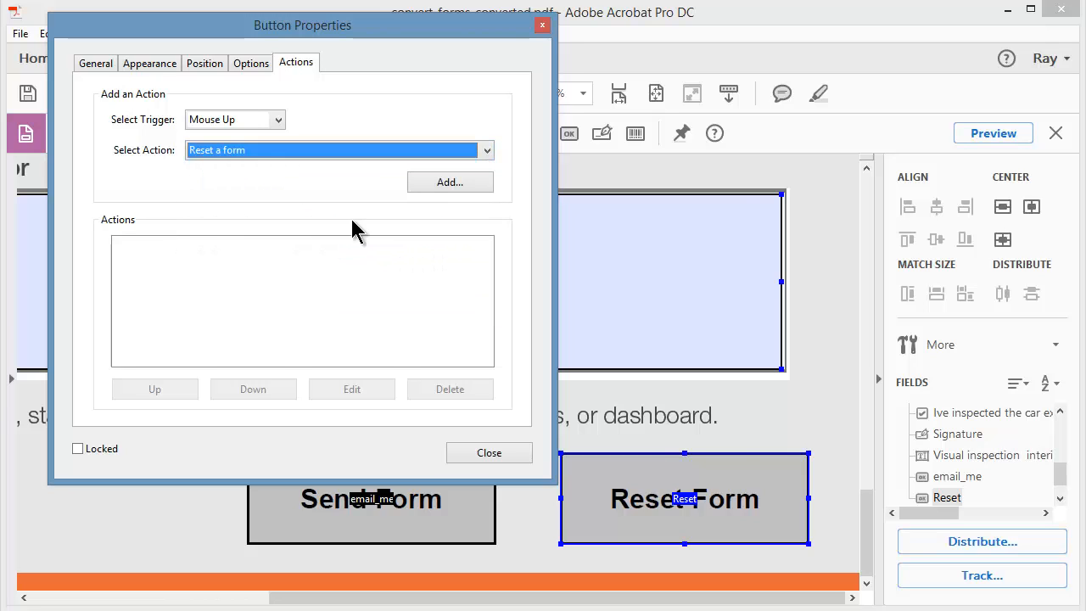
left_click(436, 185)
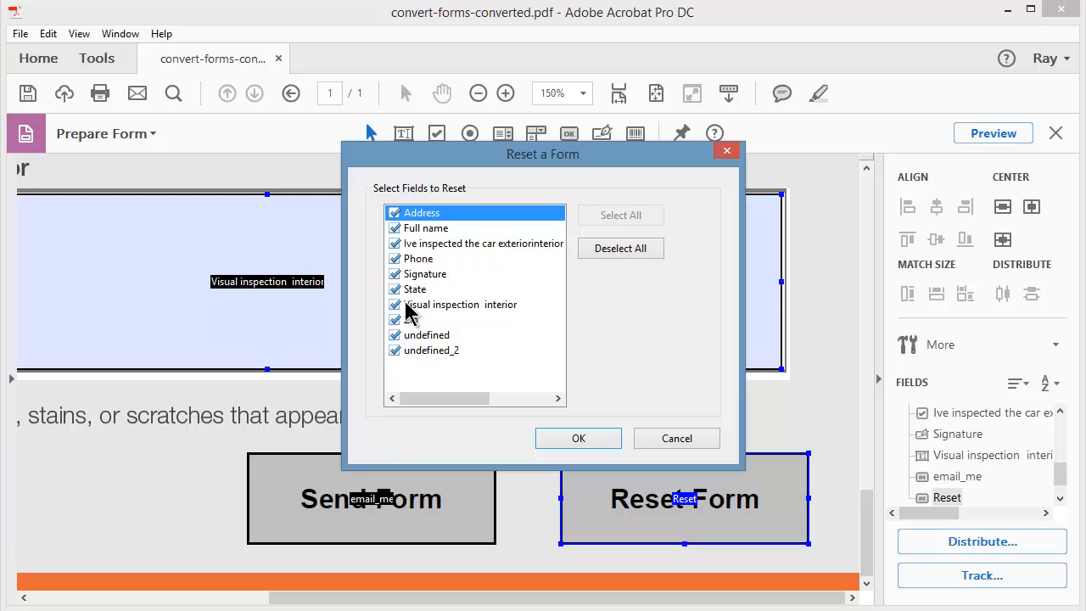
left_click(575, 439)
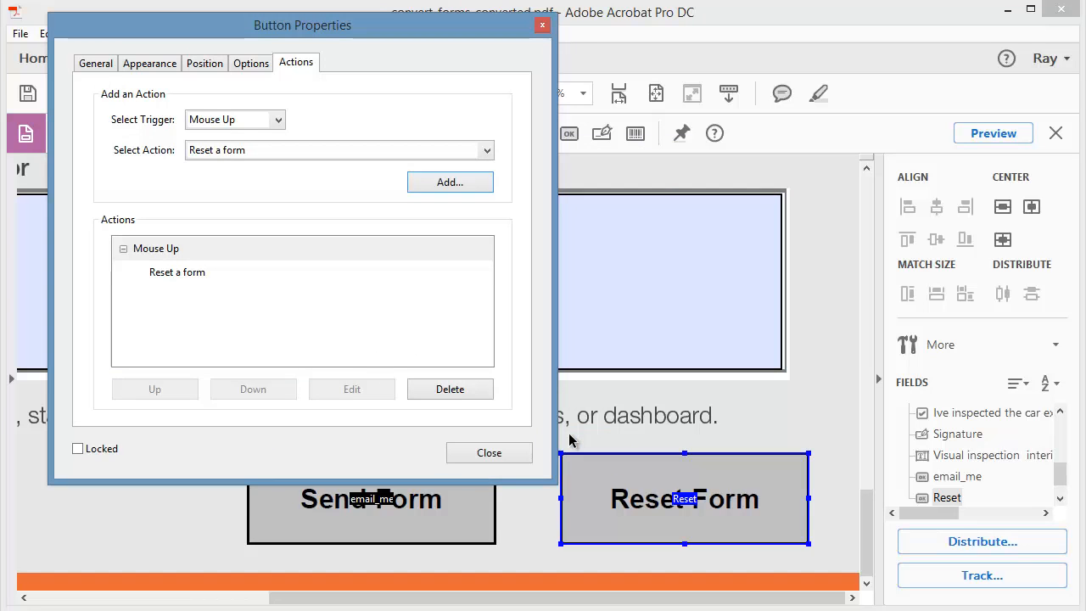
left_click(490, 454)
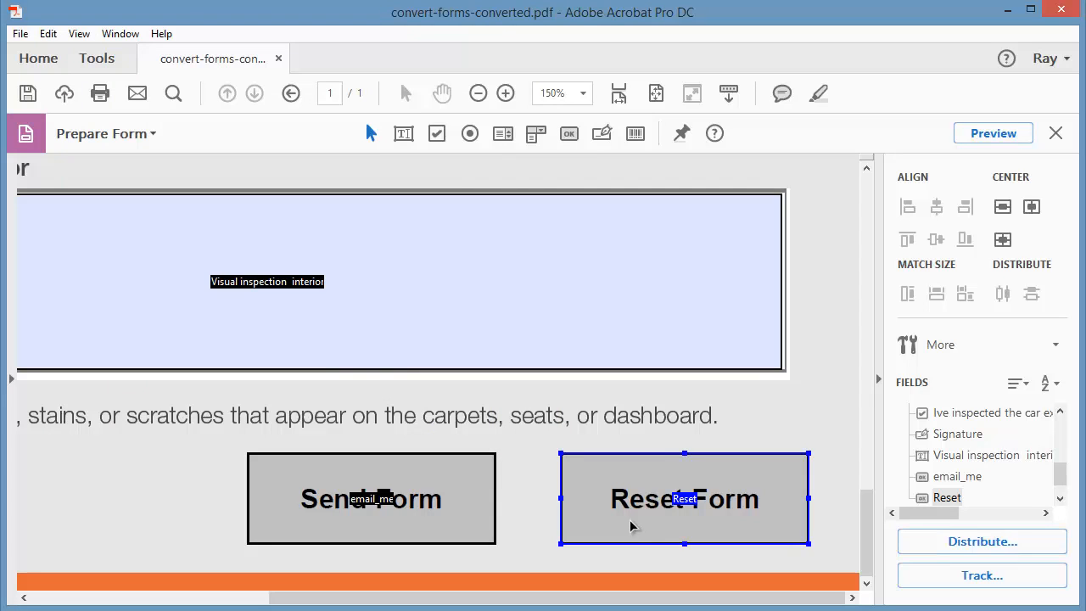
- Preview the whole form, enter sample text in the Full name, Address, City and Email fields, and tick the car inspection checkbox
left_click(772, 416)
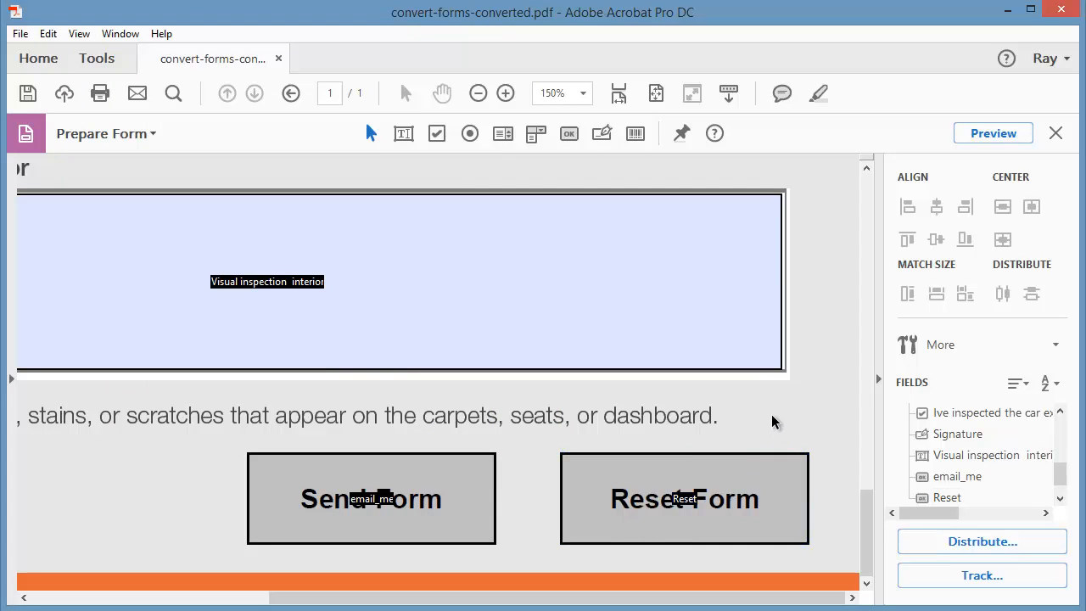
key("ctrl+0")
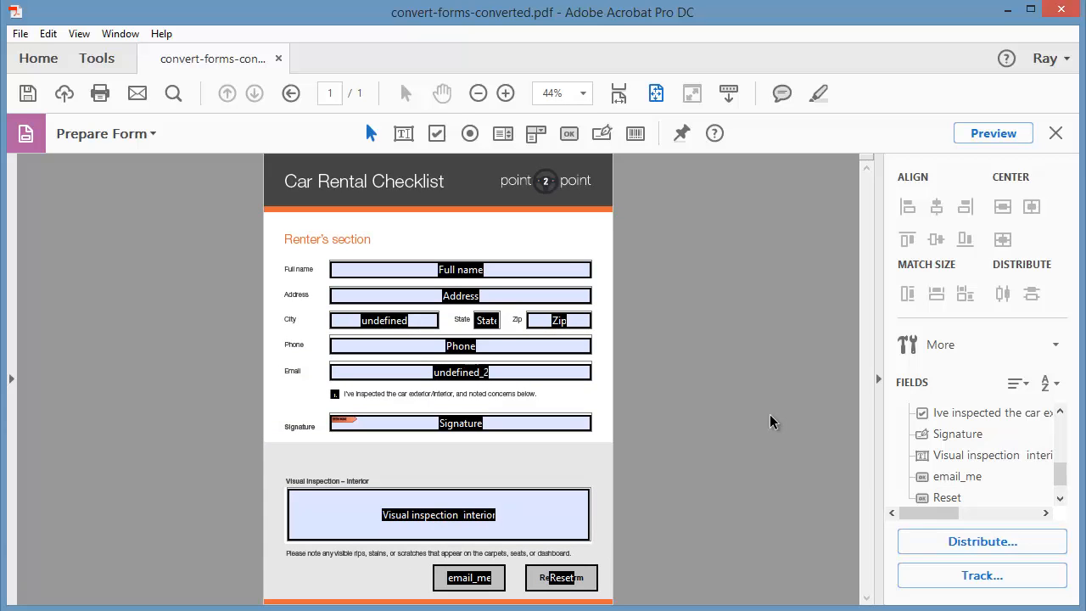
left_click(994, 133)
left_click(502, 270)
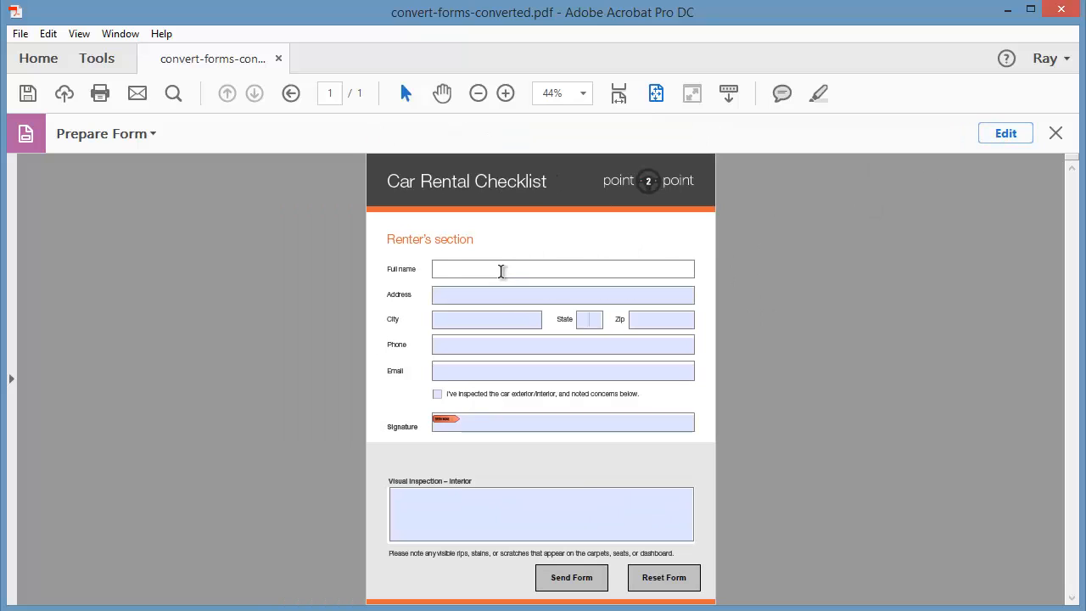
type("dsfdfasf")
left_click(477, 295)
type("adsfsdf")
left_click(485, 319)
type("a")
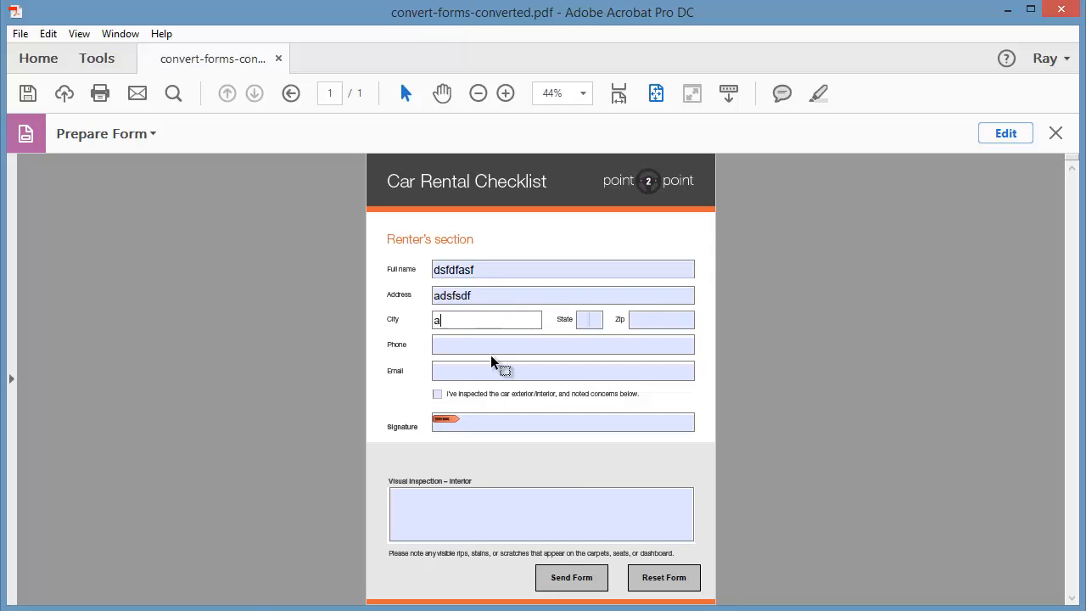
type("dsfdsf")
left_click(491, 370)
type("dsfdsaf")
left_click(438, 394)
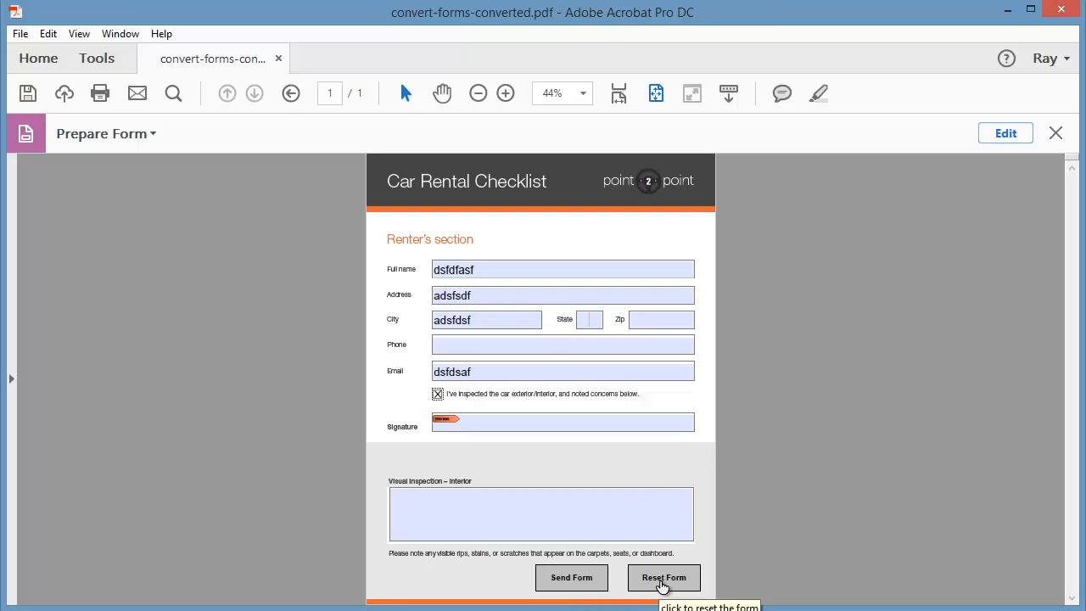
- Test the Reset Form button to clear the sample entries, and return to form editing
left_click(662, 583)
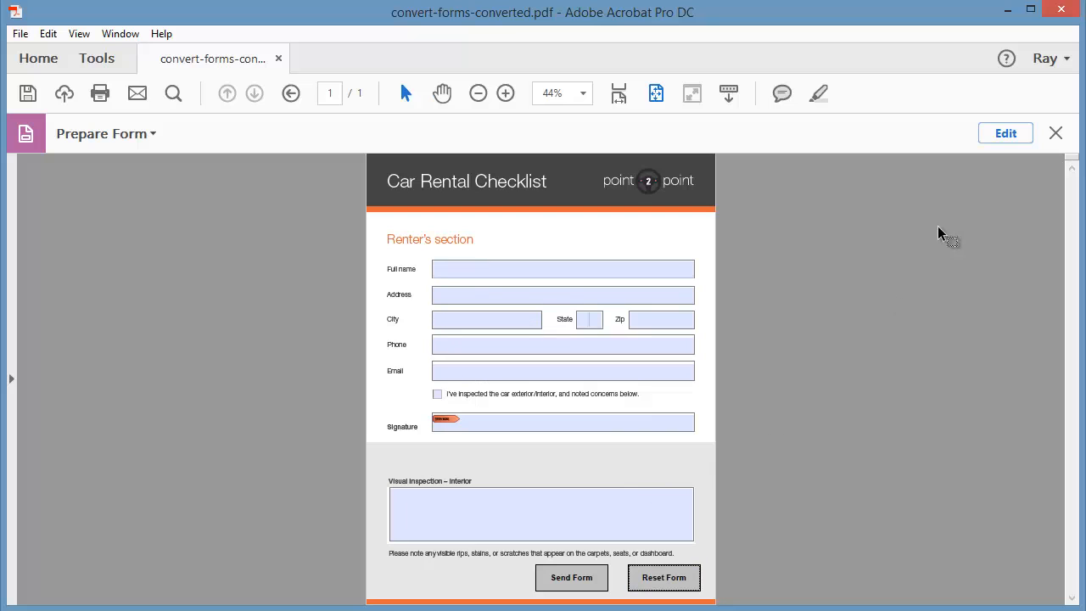
left_click(1004, 133)
- Add a second Mouse Up action to the Reset Form button, "Execute a menu item", that runs File>Properties
scroll(577, 580, "up", 4)
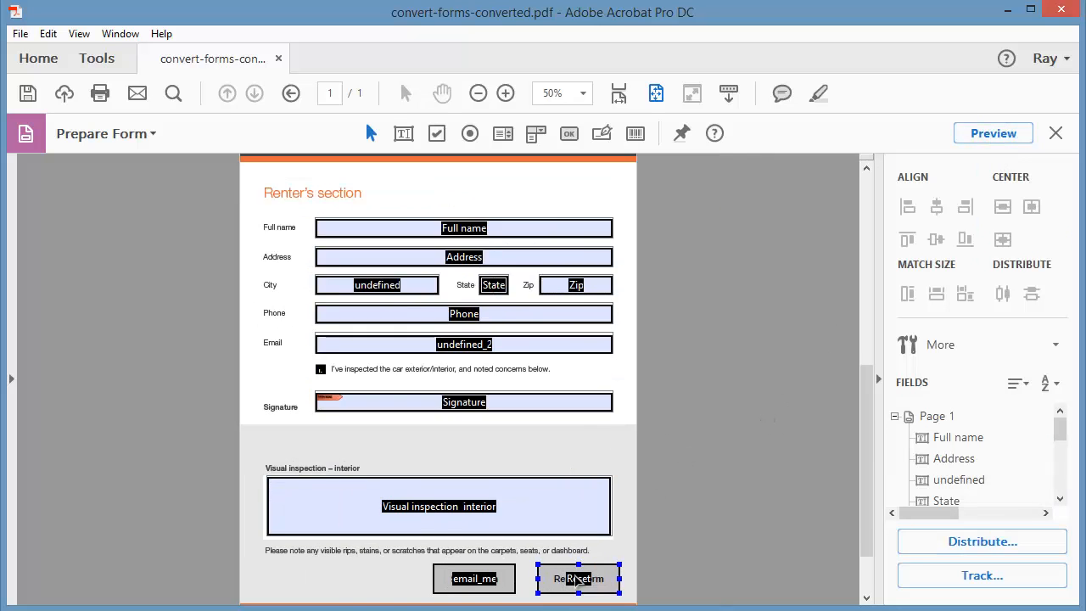
scroll(809, 533, "down", 1)
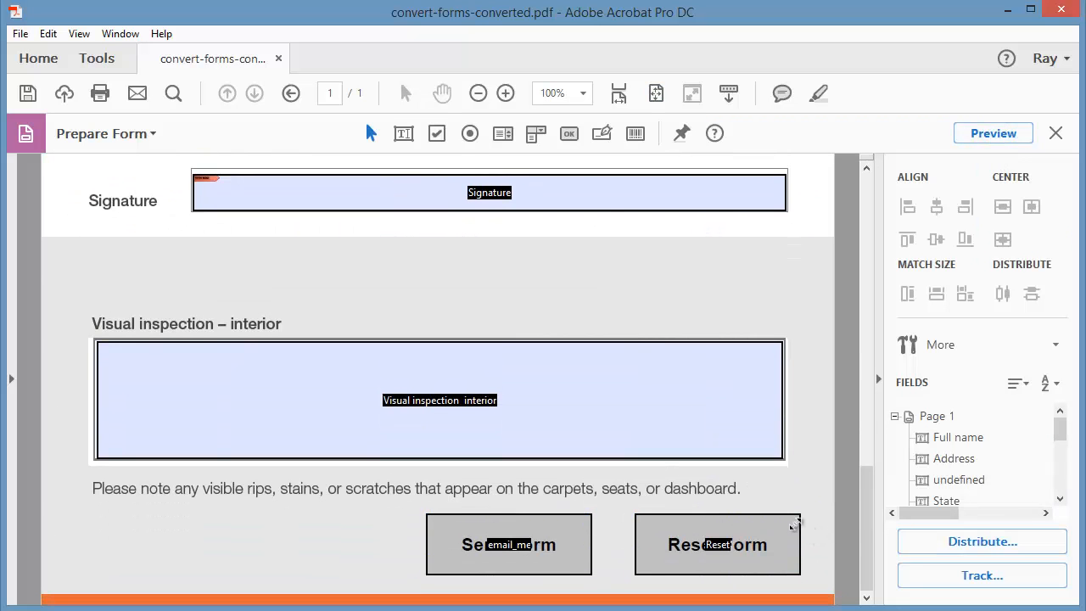
left_click(789, 520)
double_click(743, 539)
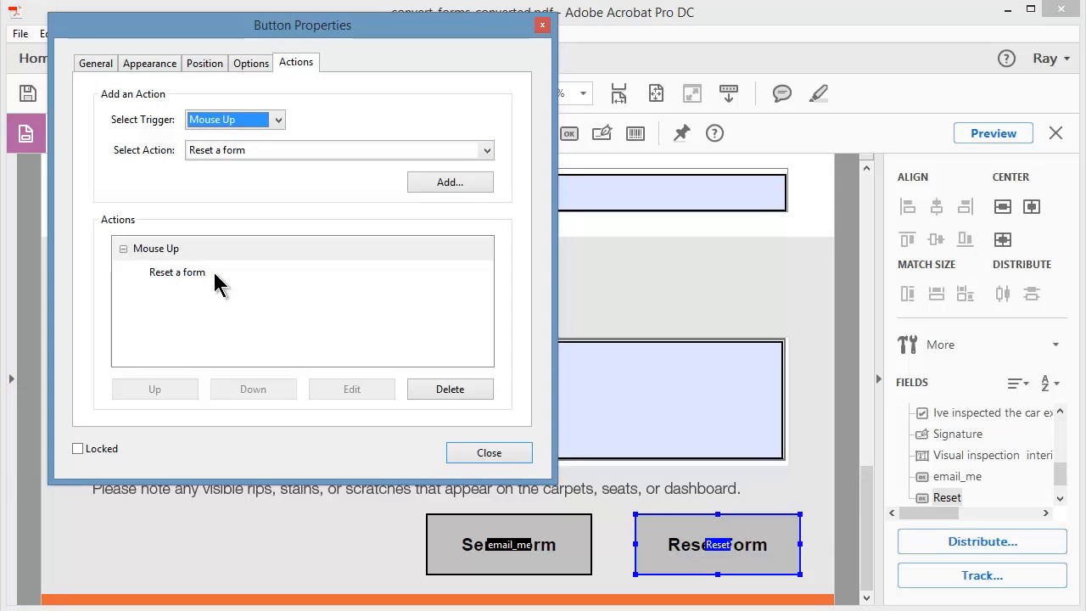
left_click(486, 150)
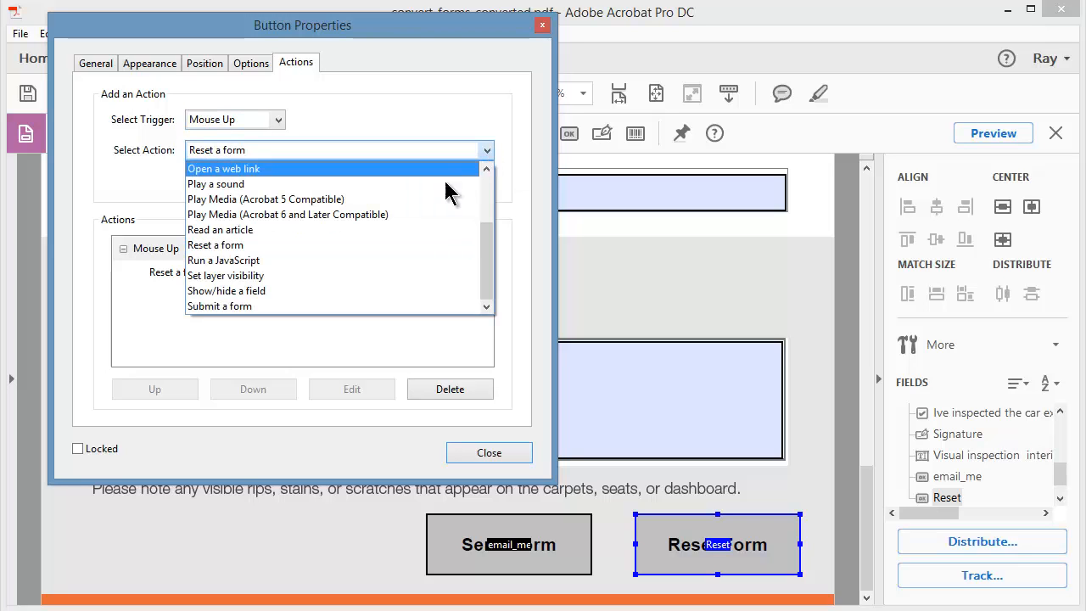
left_click(332, 241)
left_click(486, 152)
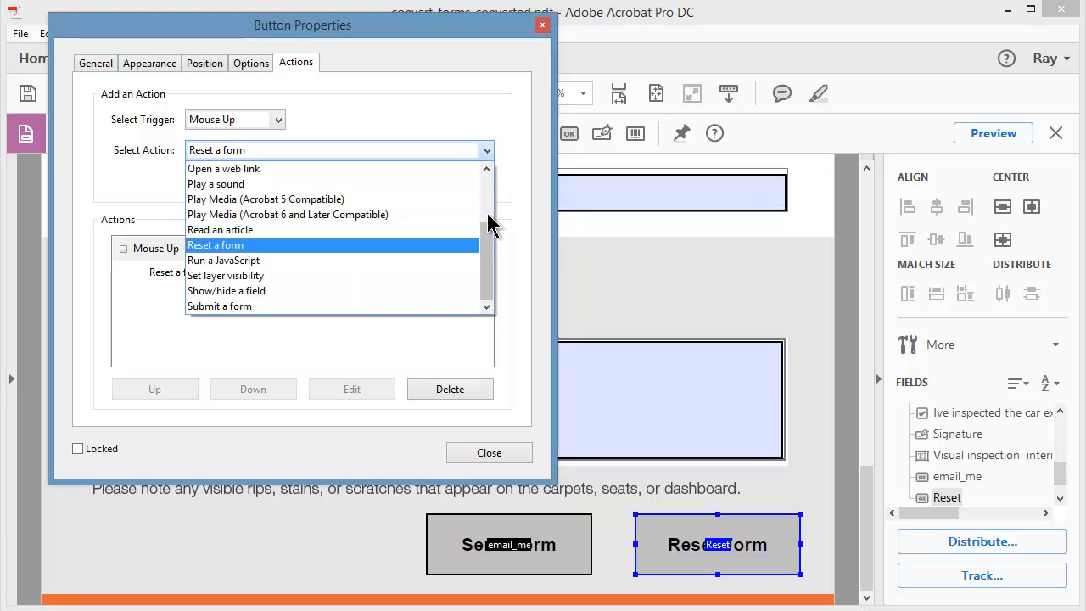
left_click_drag(491, 224, 354, 174)
left_click(347, 169)
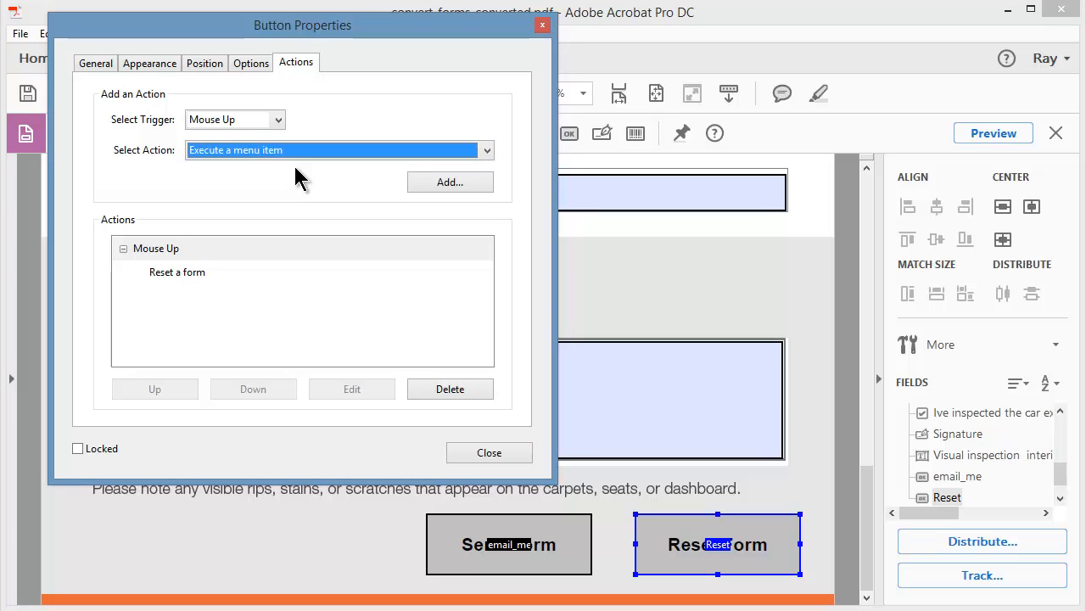
left_click(454, 181)
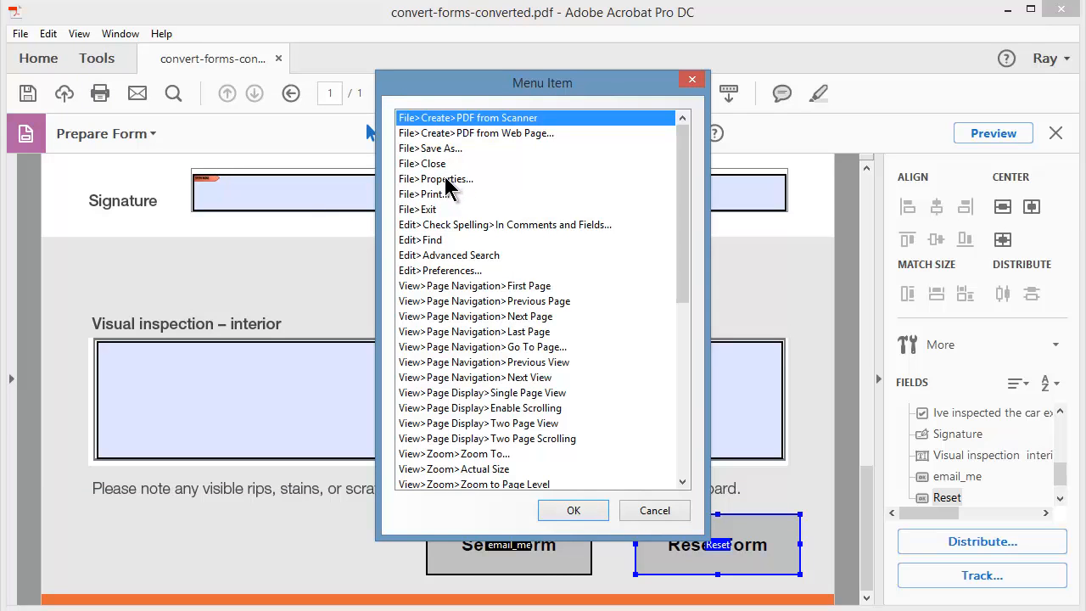
left_click(447, 180)
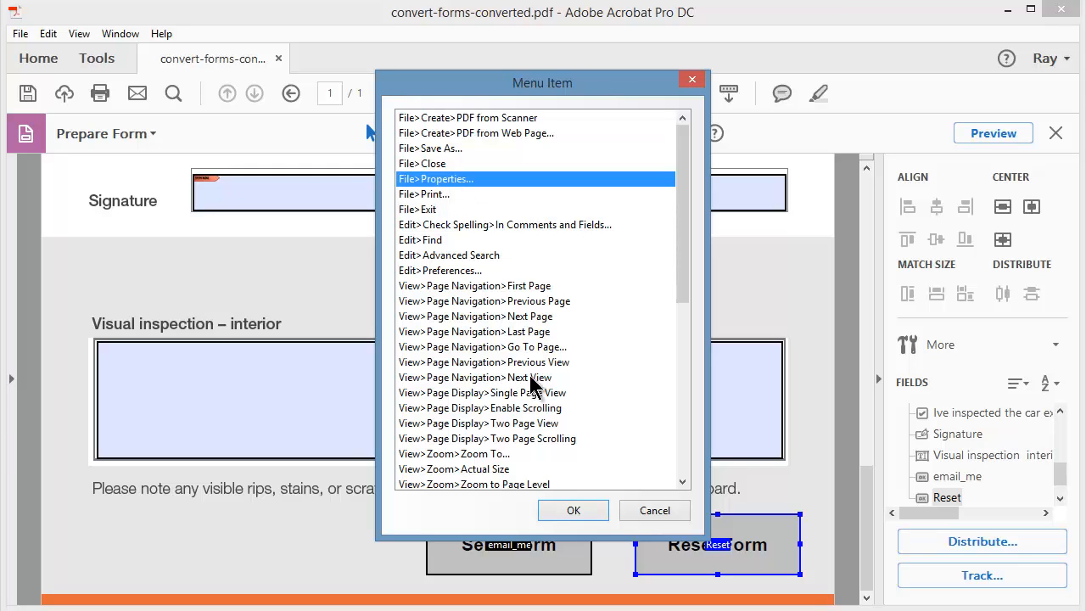
left_click(576, 511)
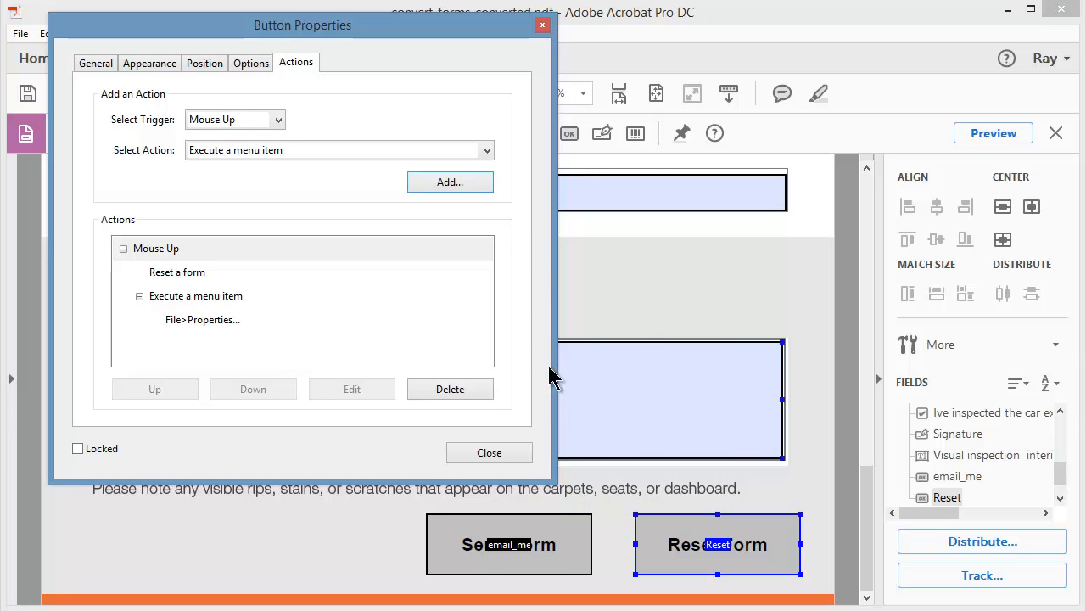
left_click(458, 184)
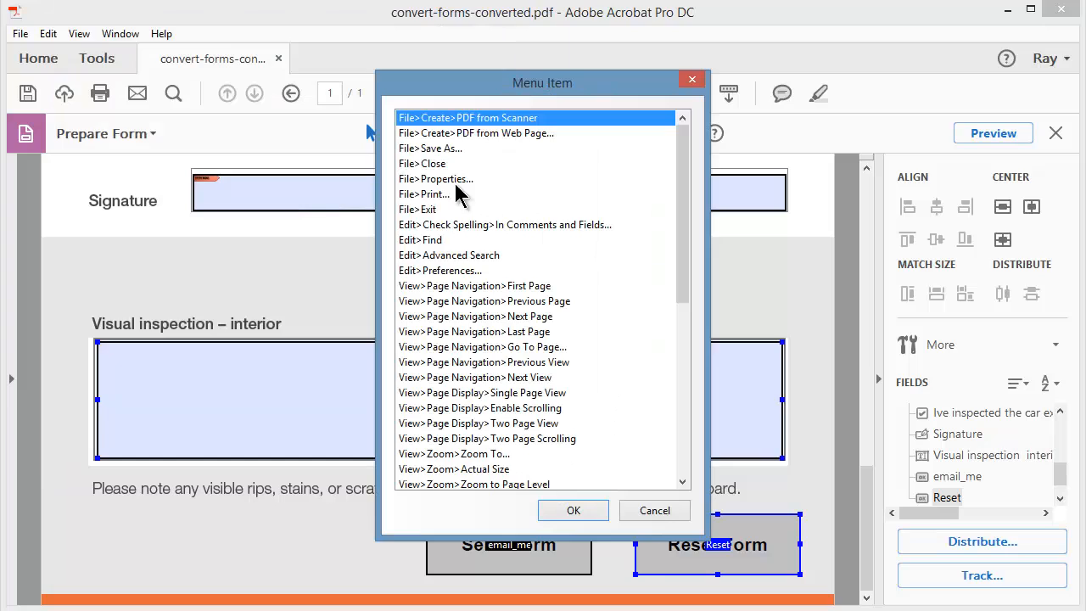
left_click(646, 511)
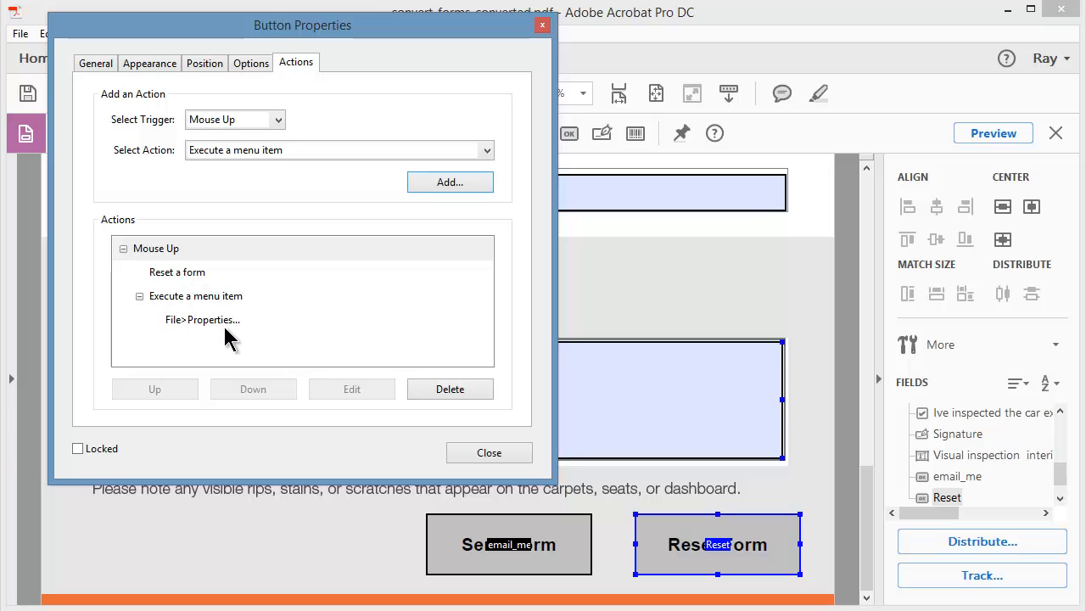
- Close the button properties, preview the whole form, and enter sample text "fdsfasf" in Full name and "fadfaf" in Address
left_click(505, 454)
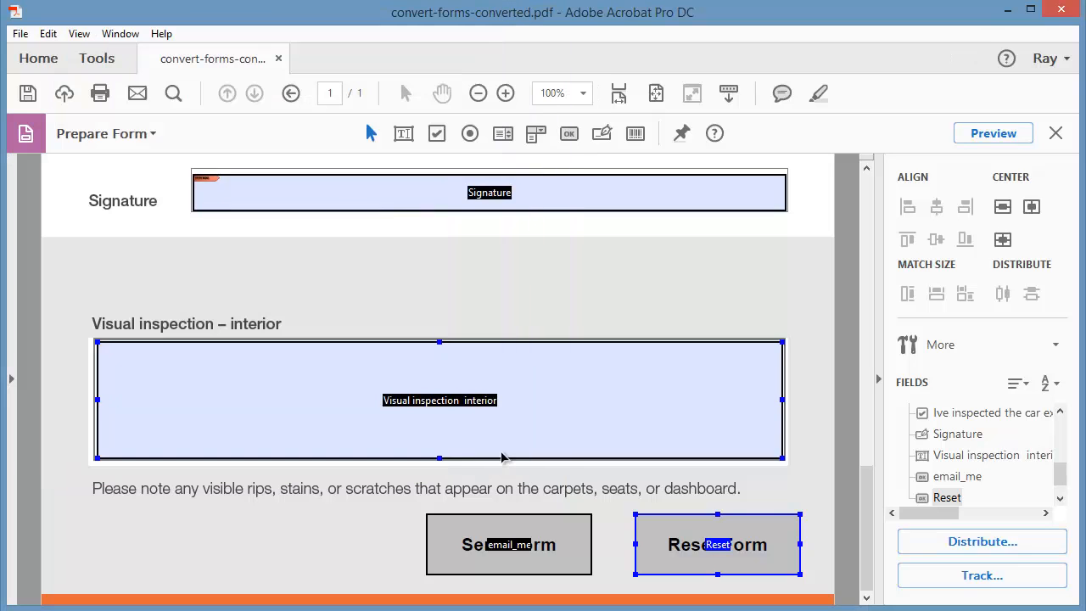
left_click(991, 135)
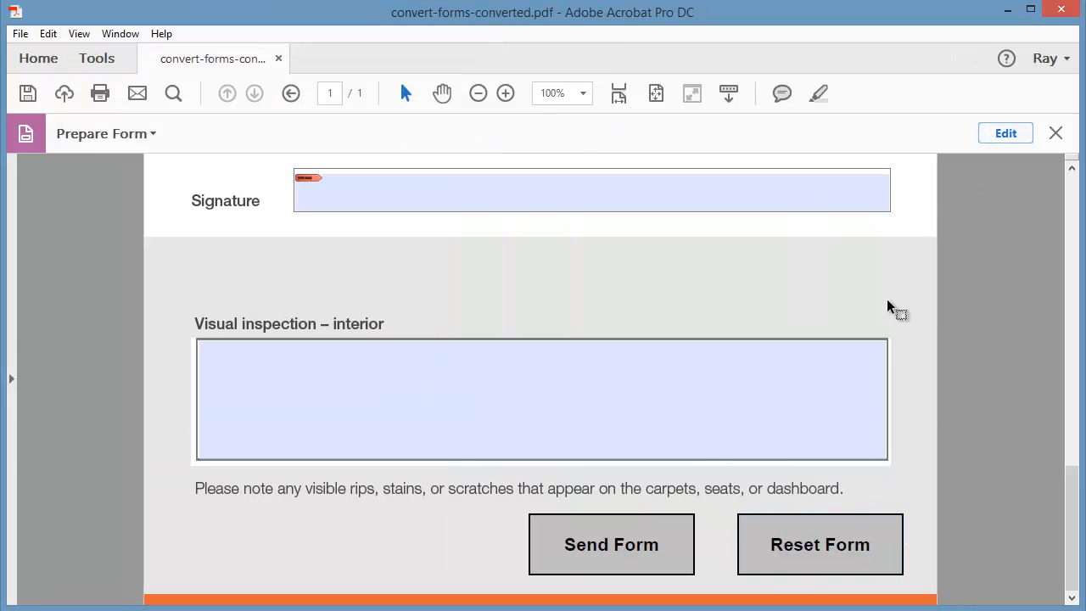
key("ctrl+0")
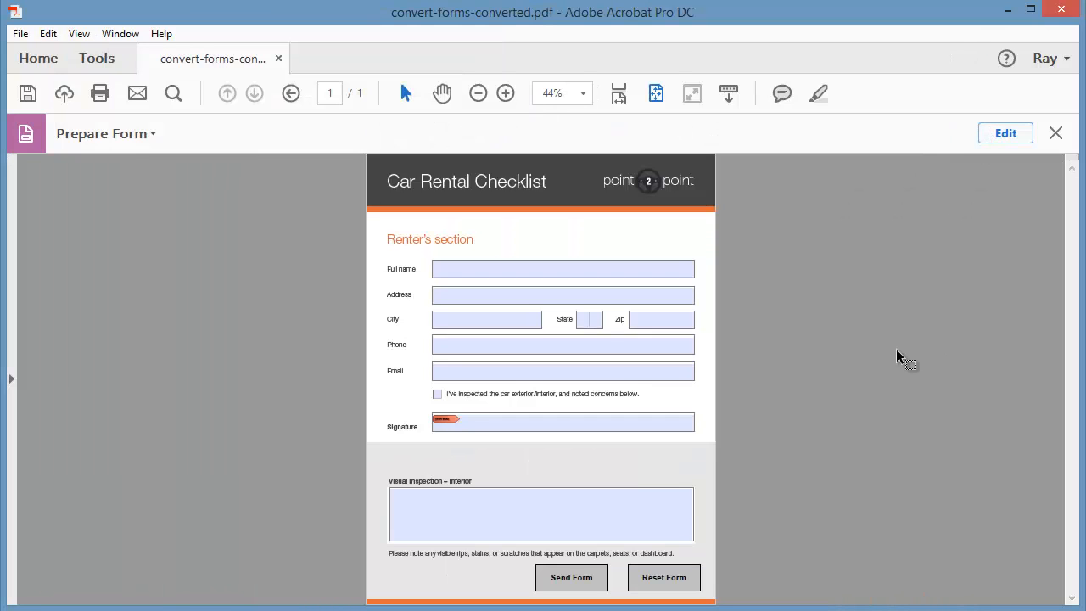
left_click(498, 268)
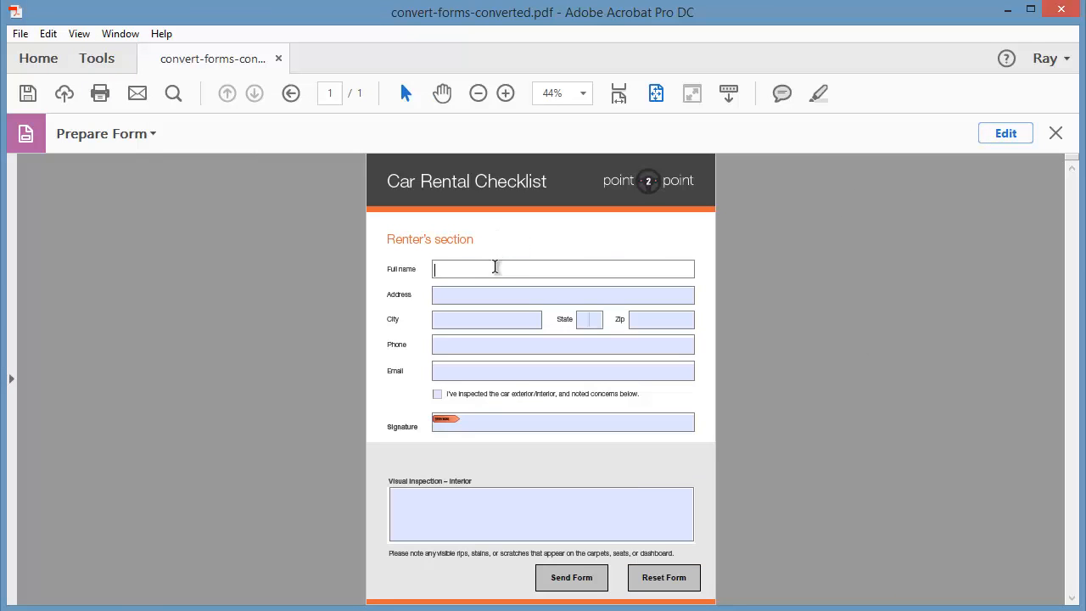
type("fdsfasf")
left_click(475, 289)
type("fadfaf")
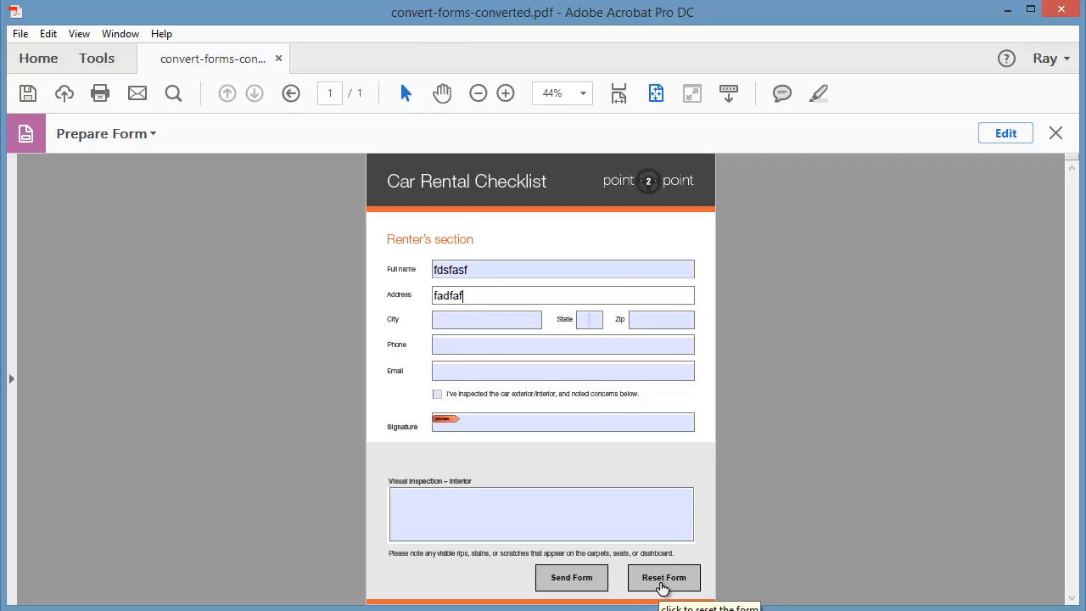
- Test the Reset Form button's combined actions on the sample entries and dismiss the document properties without changes
key("ctrl+d")
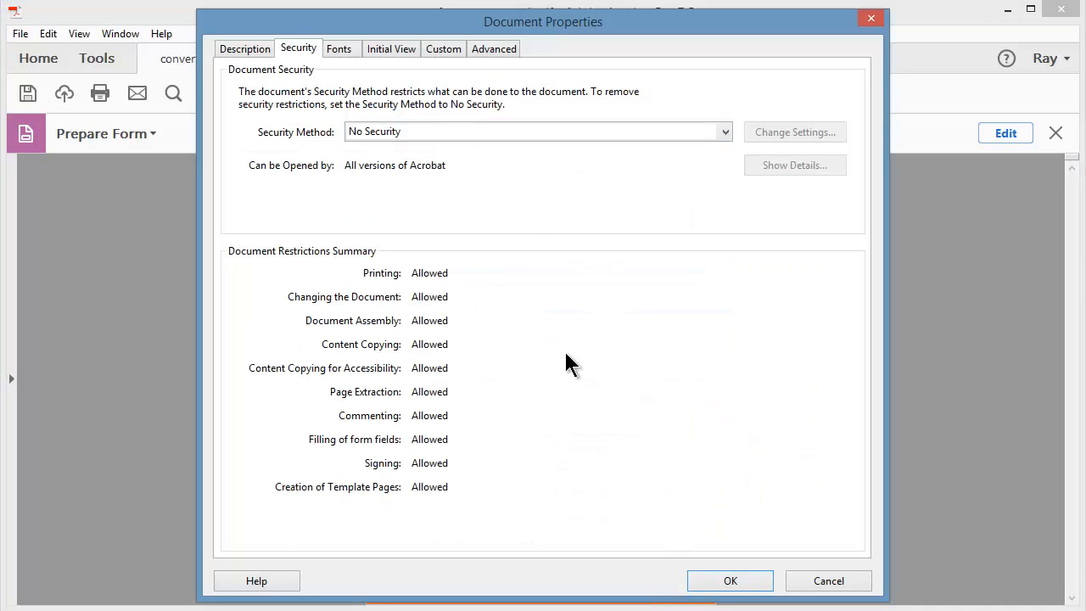
left_click(827, 582)
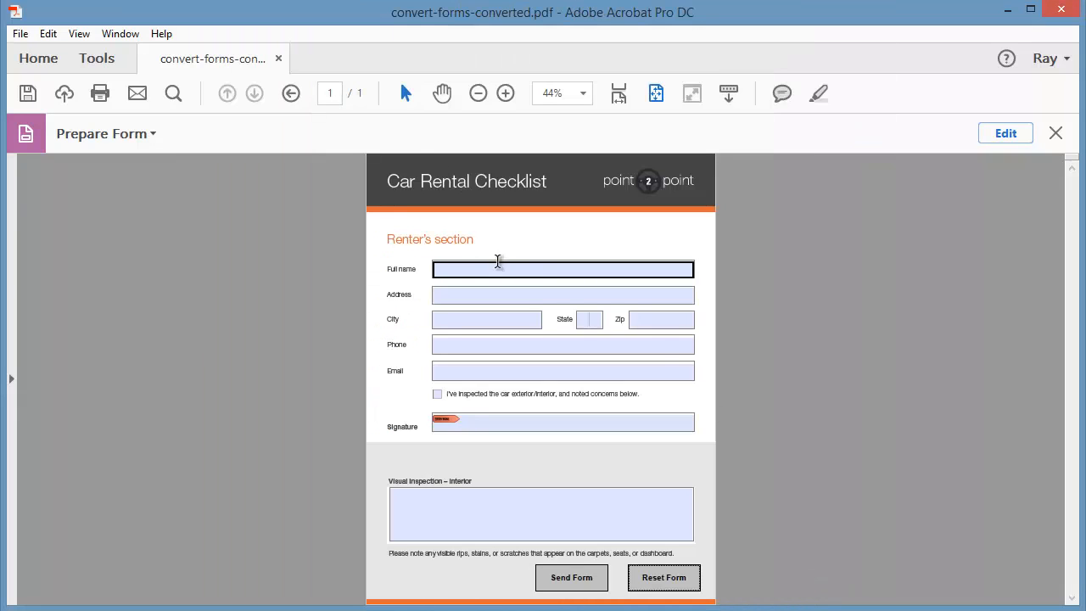